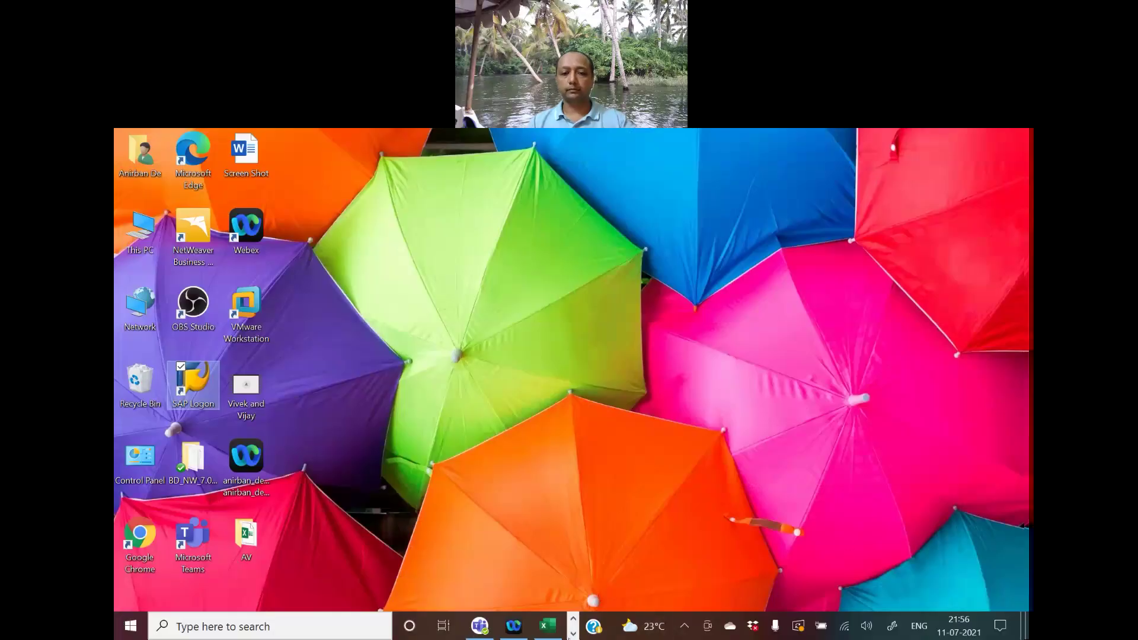
- In the S4H workbook, change 'and' to 'or' in the cell I25 video name
left_click(548, 625)
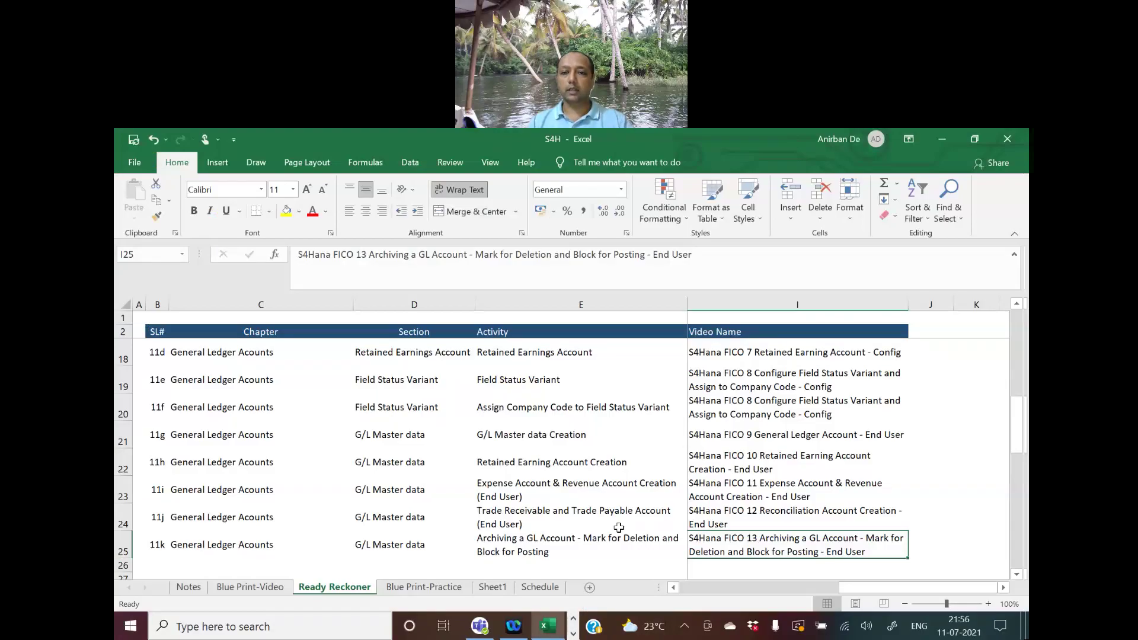
scroll(618, 527, "down", 1)
scroll(618, 527, "up", 1)
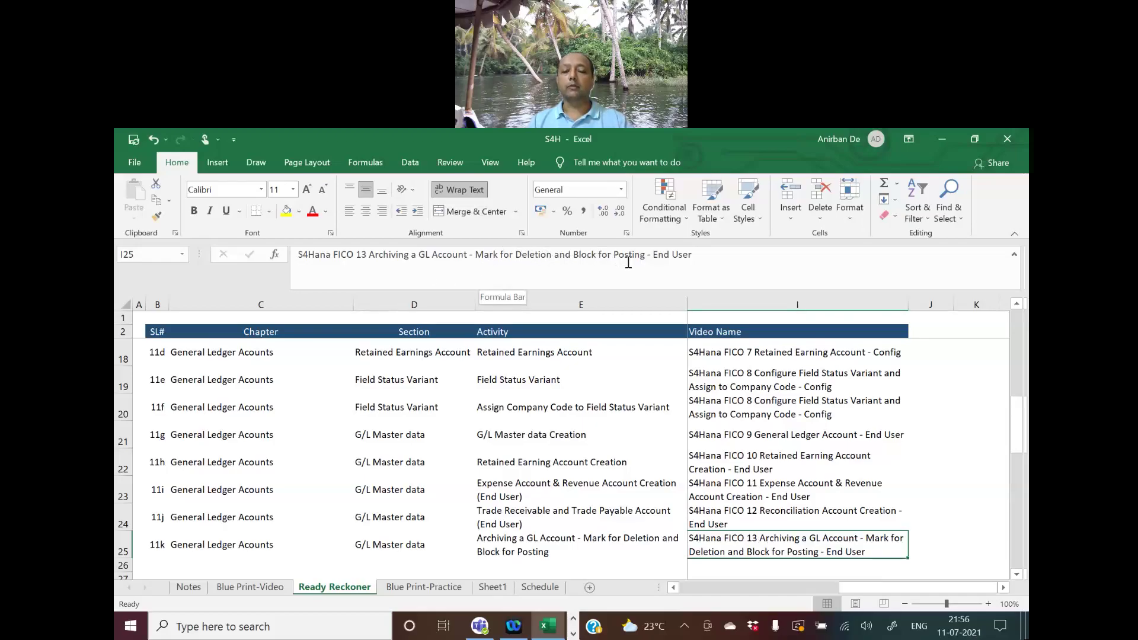
left_click(554, 254)
key("Delete")
key("Delete")
key("Delete")
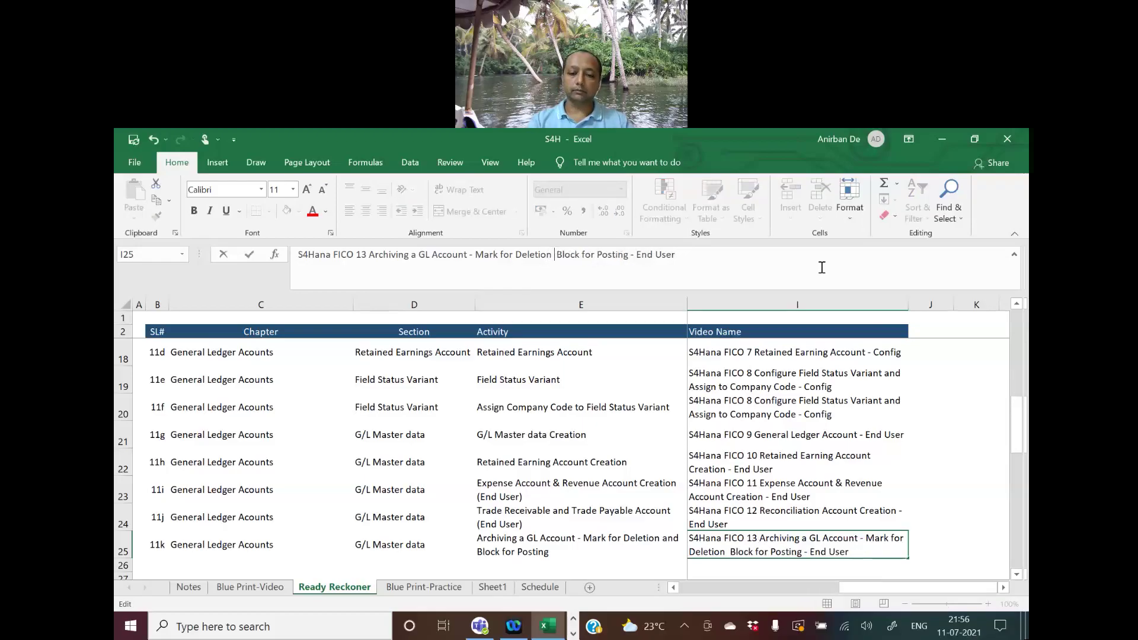
type("or")
key("Return")
key("Up")
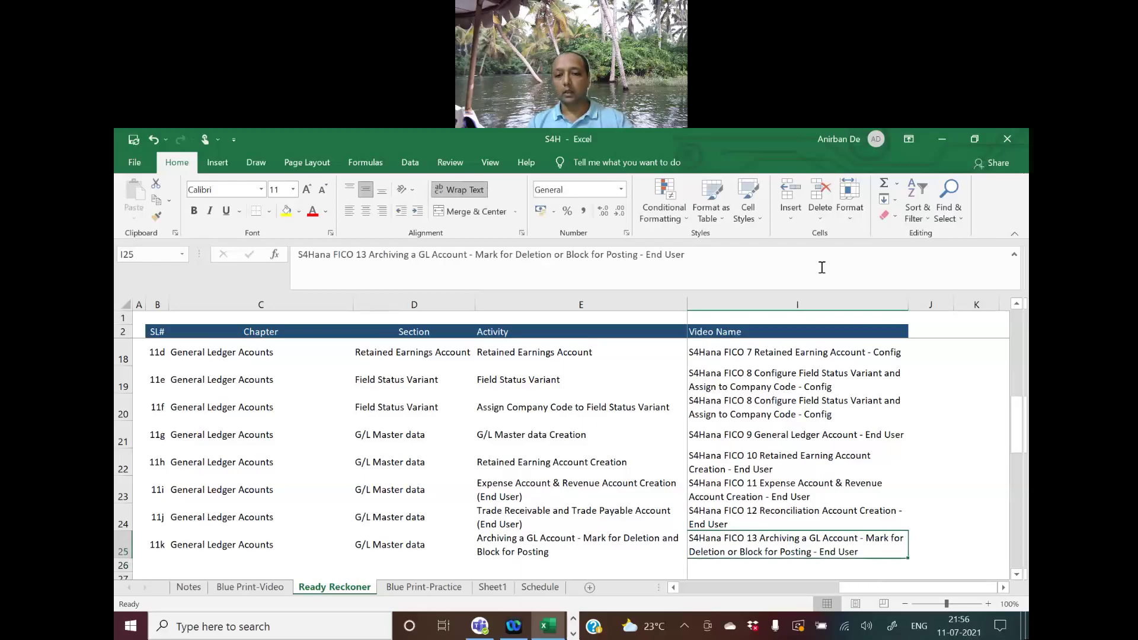
key("Left")
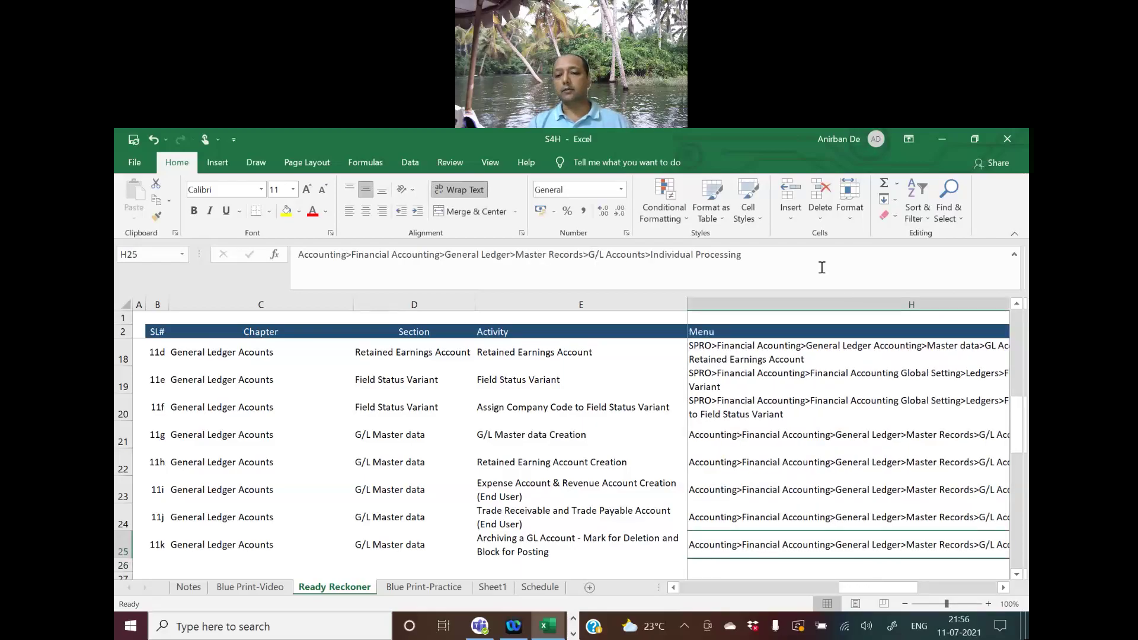
- Change 'and' to 'or' in the cell E25 activity so it matches the video name
key("Left")
key("Left")
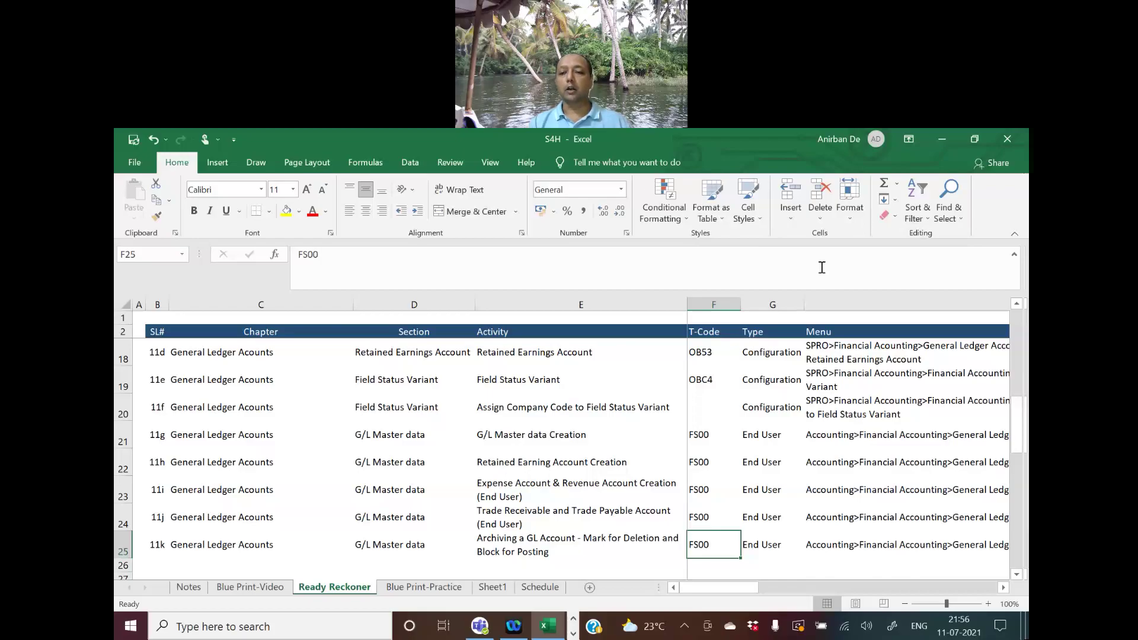
key("Right")
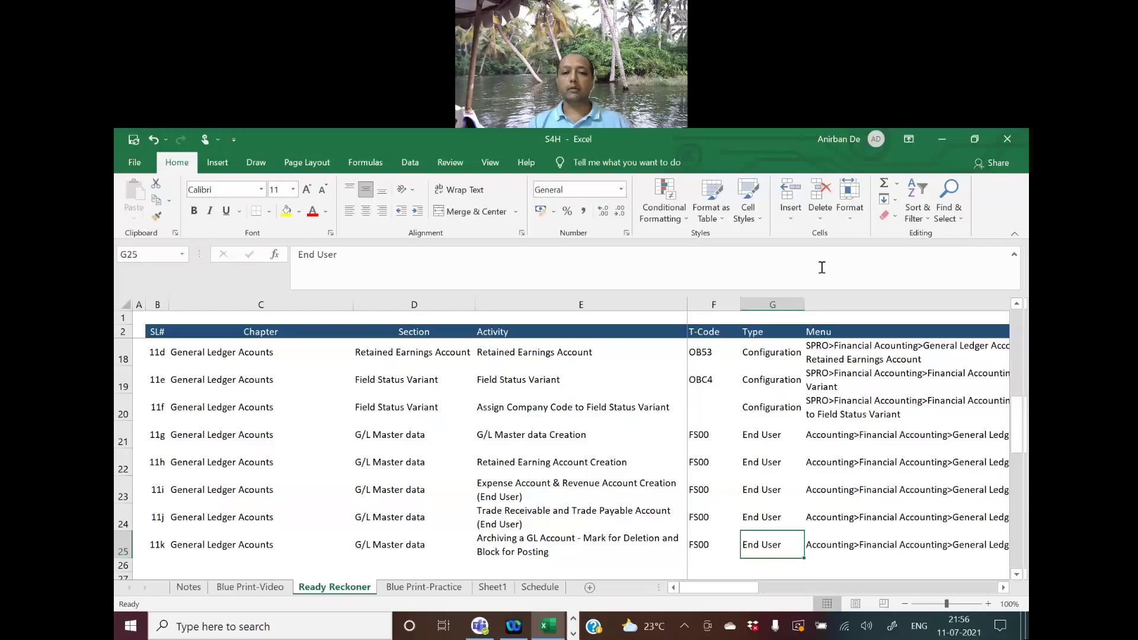
key("Left")
key("Left")
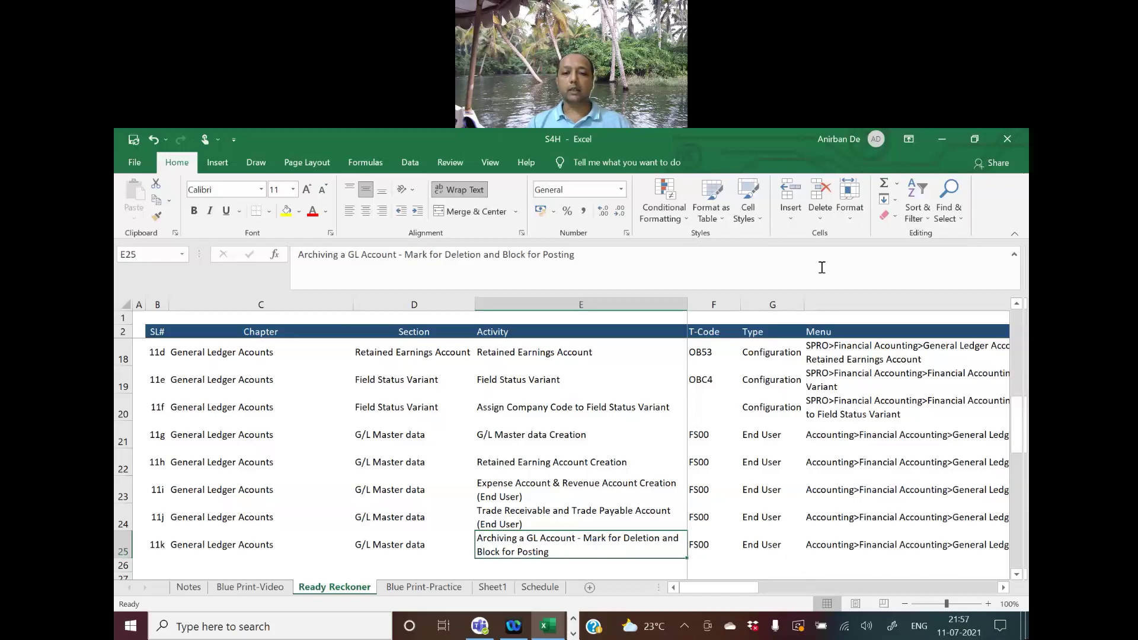
left_click(485, 255)
key("Delete")
key("Delete")
key("Delete")
key("Delete")
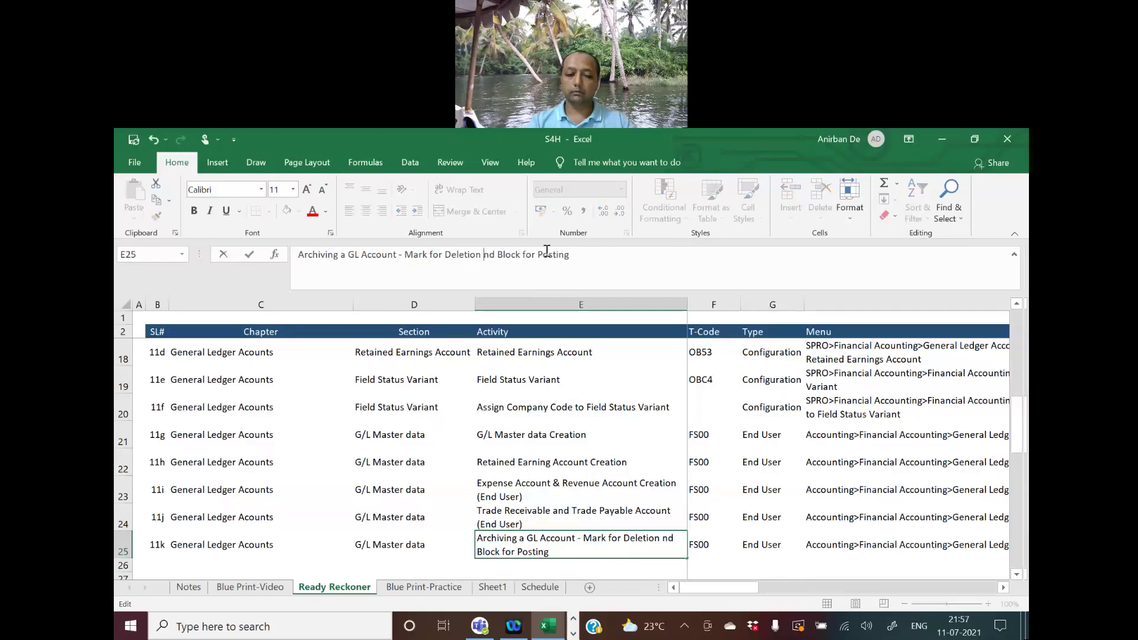
type("or")
key("Return")
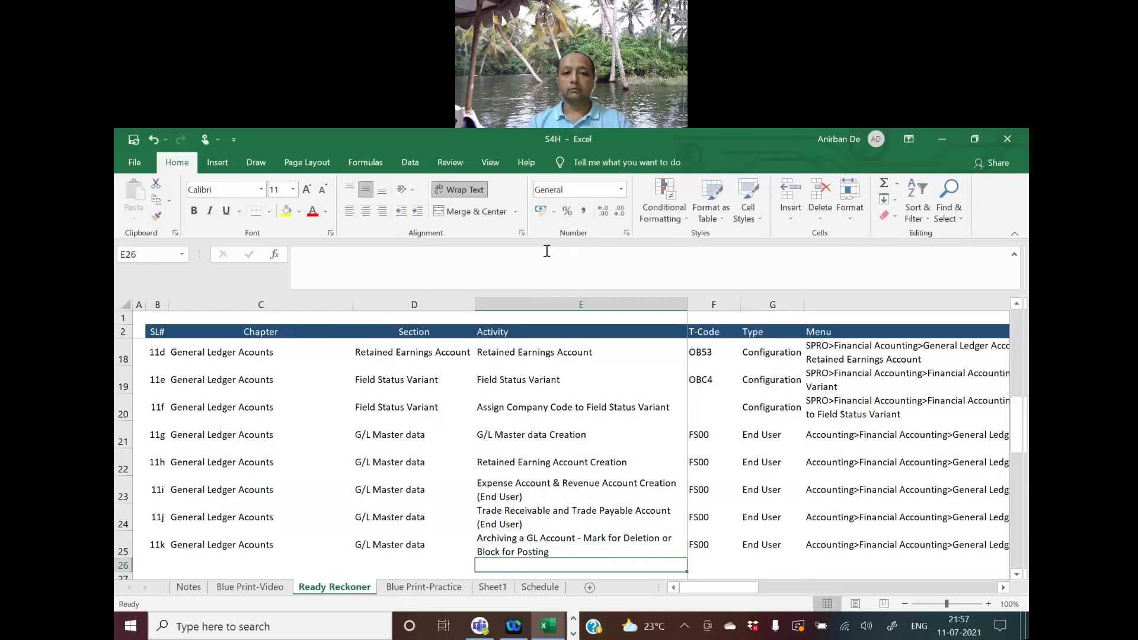
key("Up")
key("Left")
key("Left")
key("Left")
key("Left")
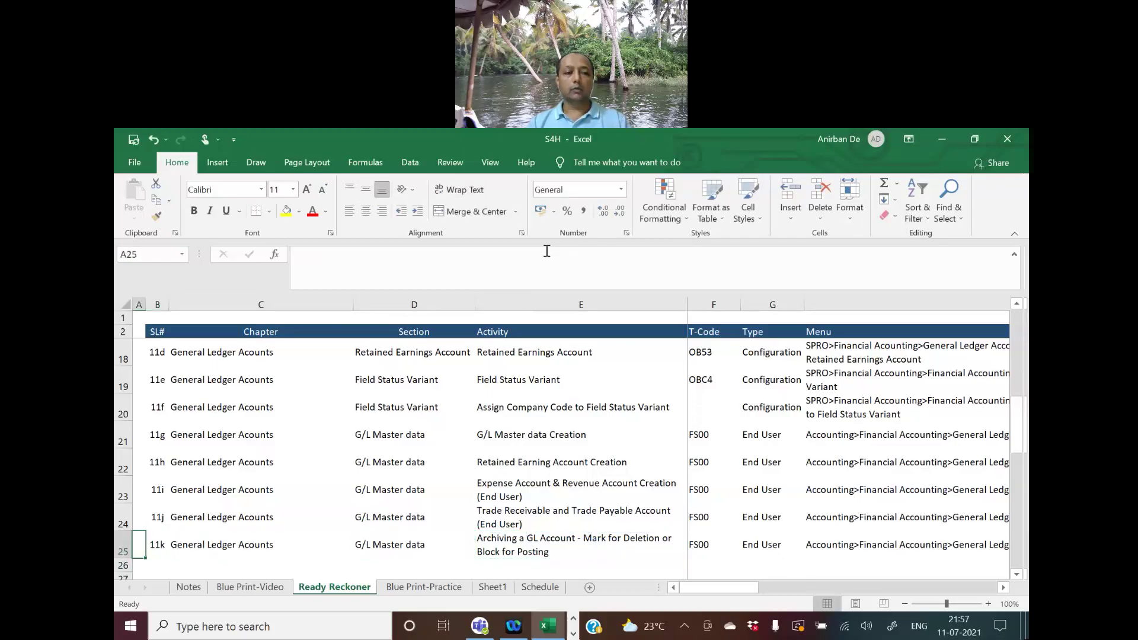
- Review the Archiving GL Account notes in cells G105, G109 and G106 on the Notes sheet
left_click(189, 588)
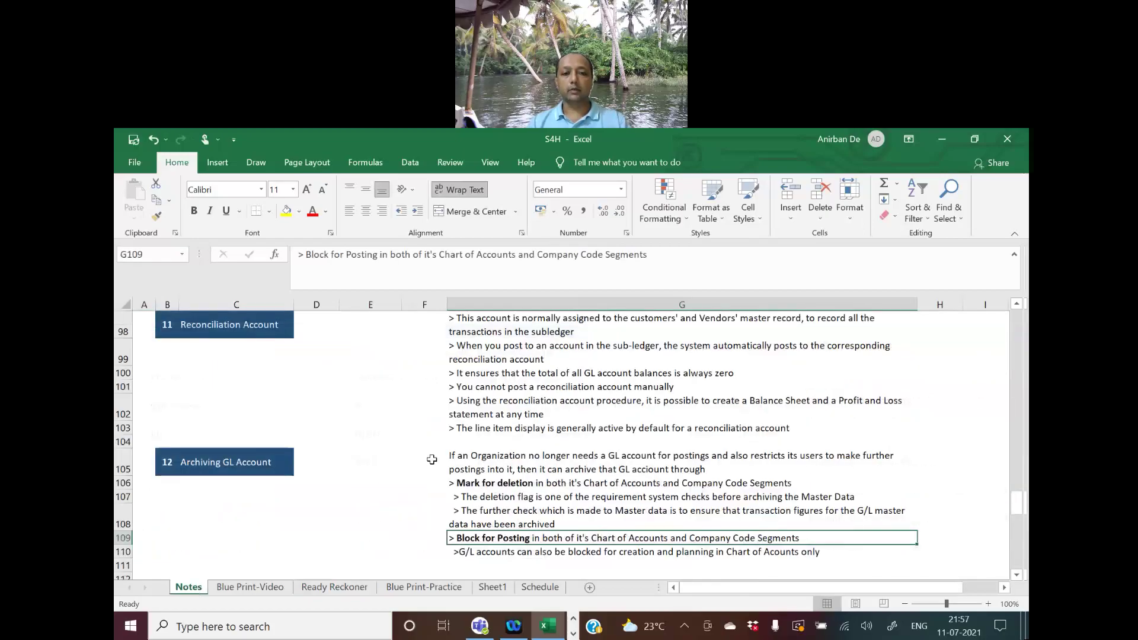
left_click(458, 457)
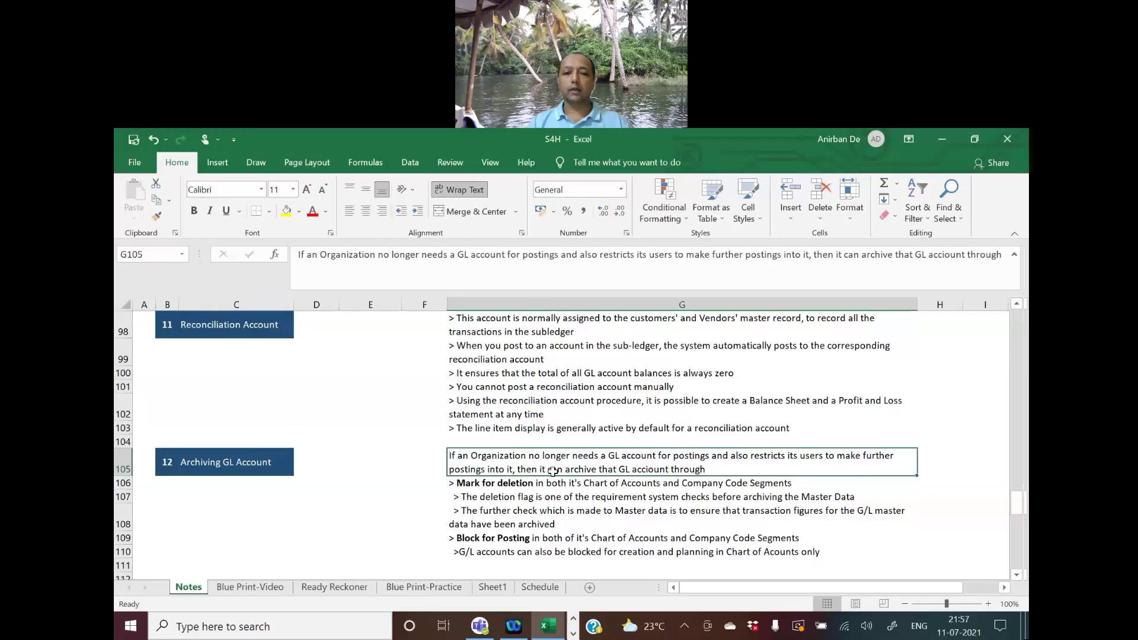
left_click(507, 541)
left_click(497, 485)
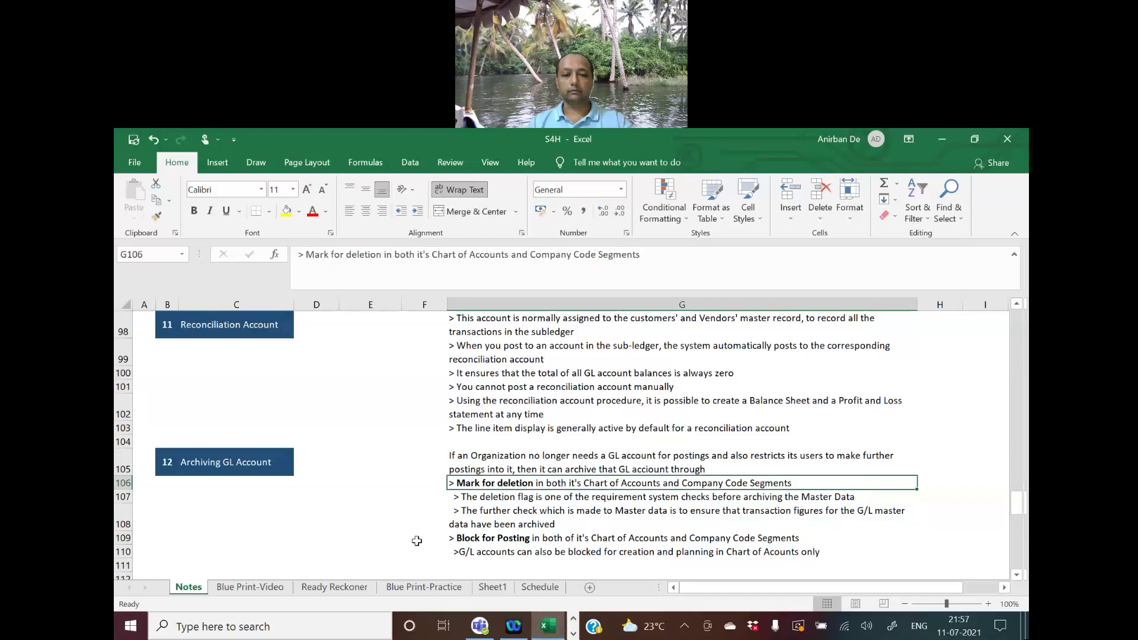
- Launch SAP Logon, open the S4HANA2020 connection and submit the user name and pasted password
key("super+d")
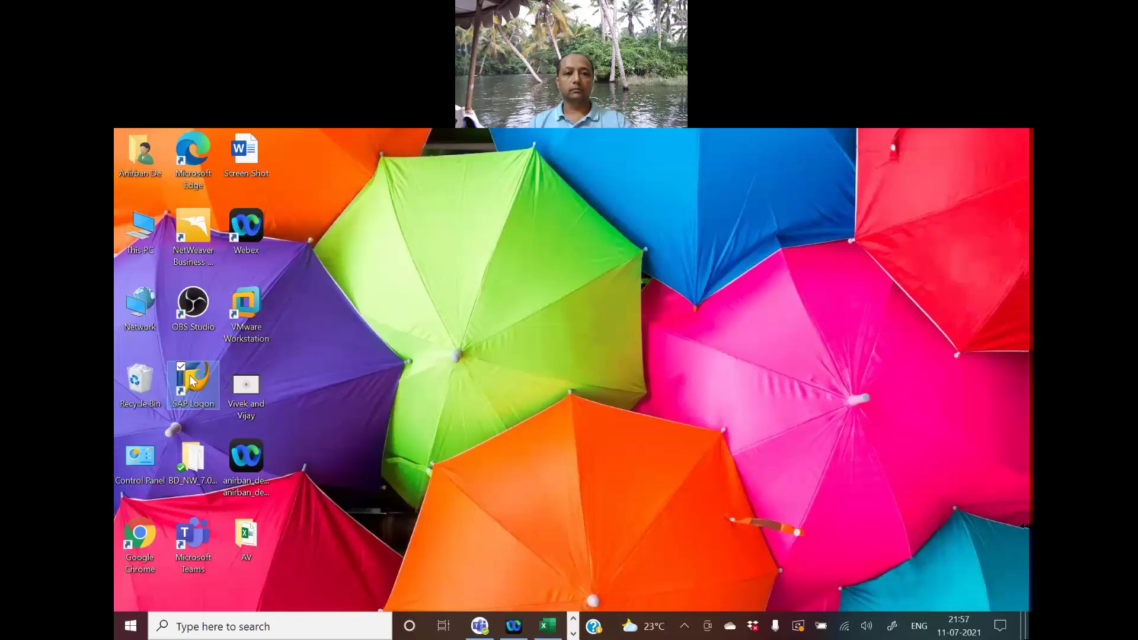
double_click(191, 381)
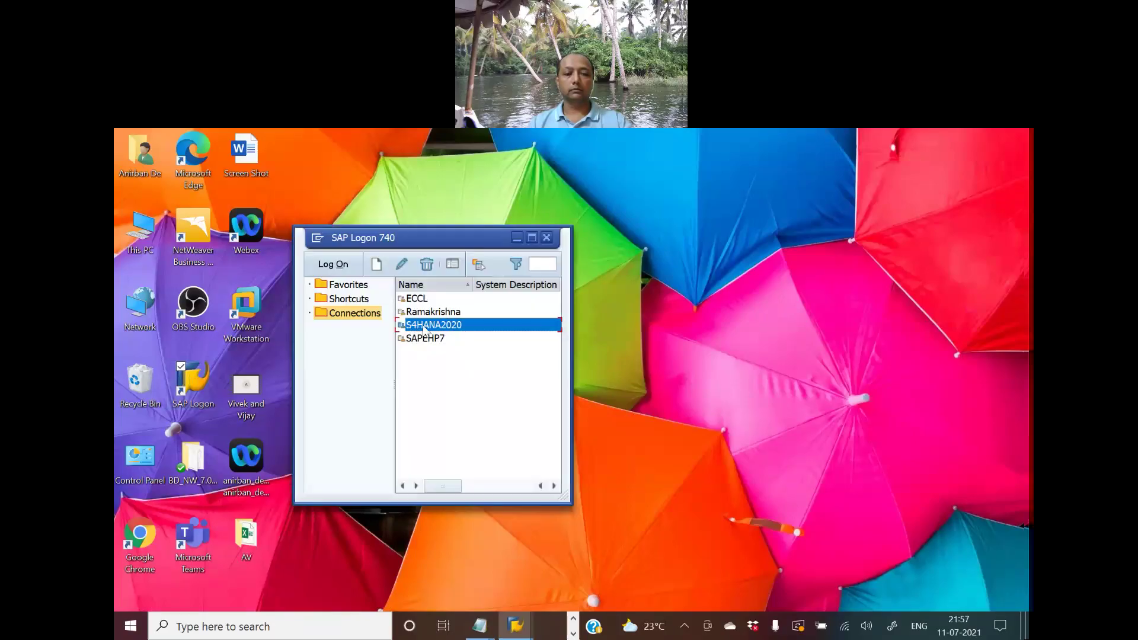
double_click(424, 326)
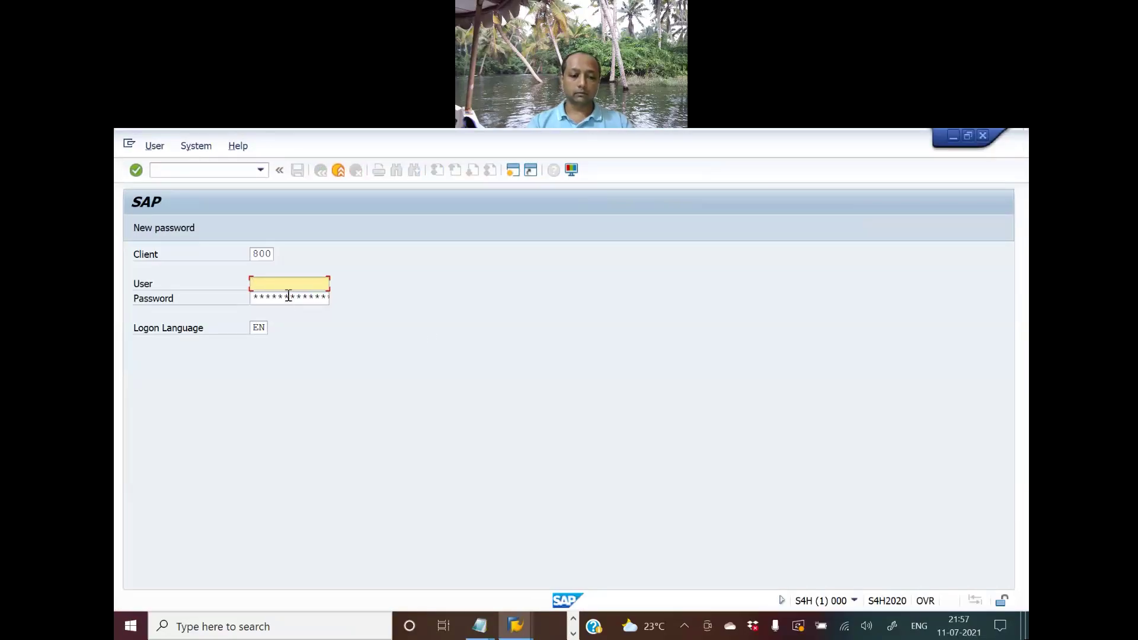
type("demo")
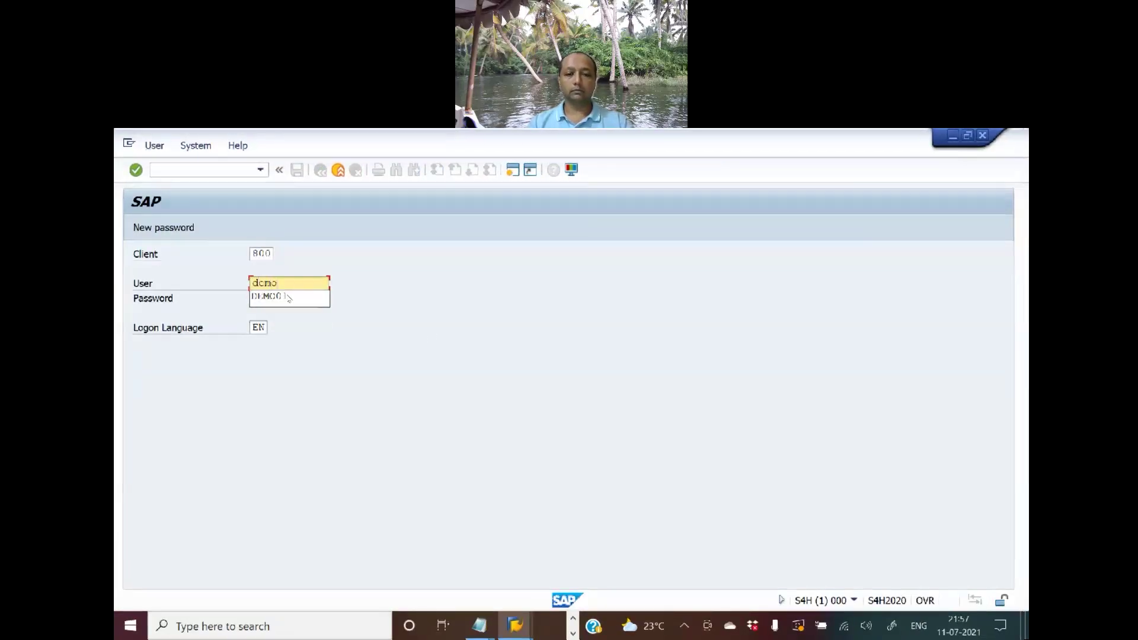
key("Tab")
key("ctrl+v")
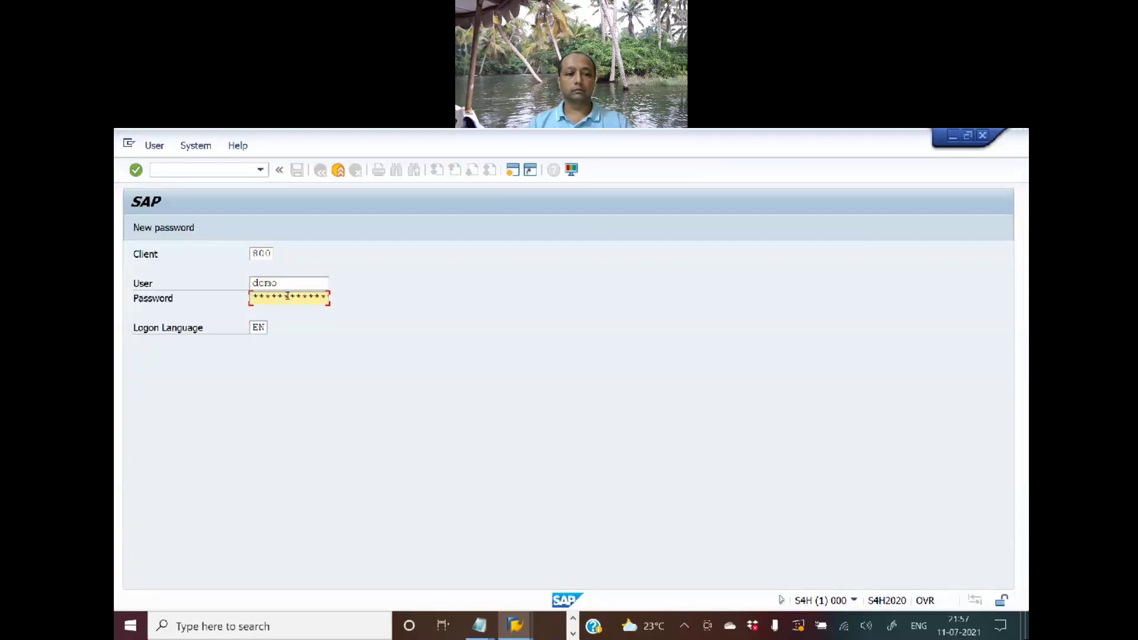
key("Return")
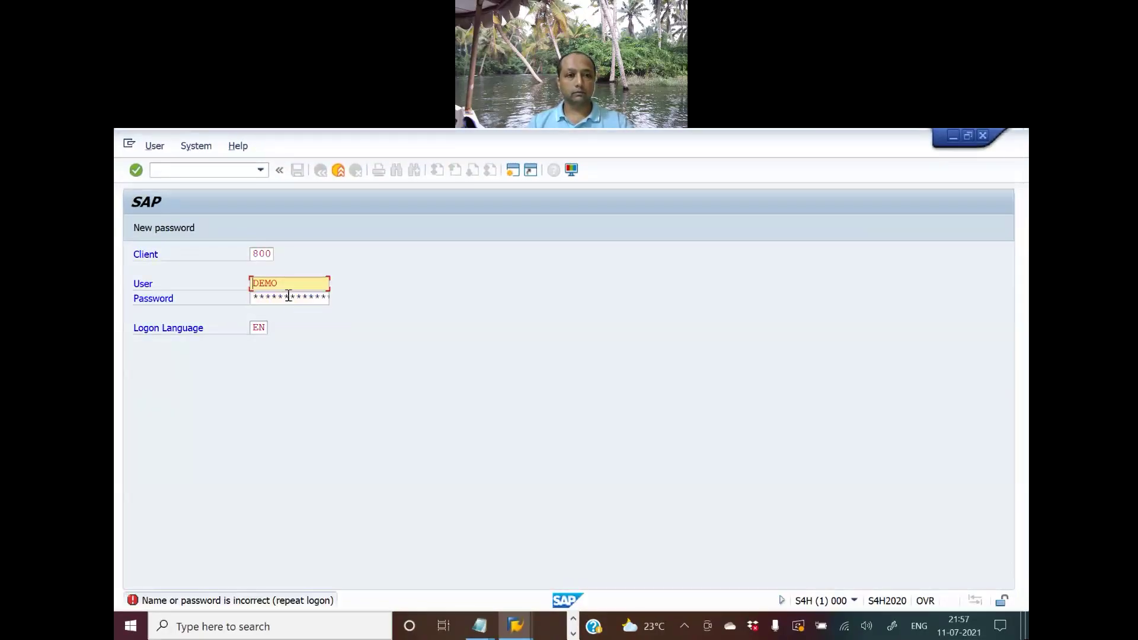
- Correct the user name by picking a previously used one, and log on to the system
left_click(287, 285)
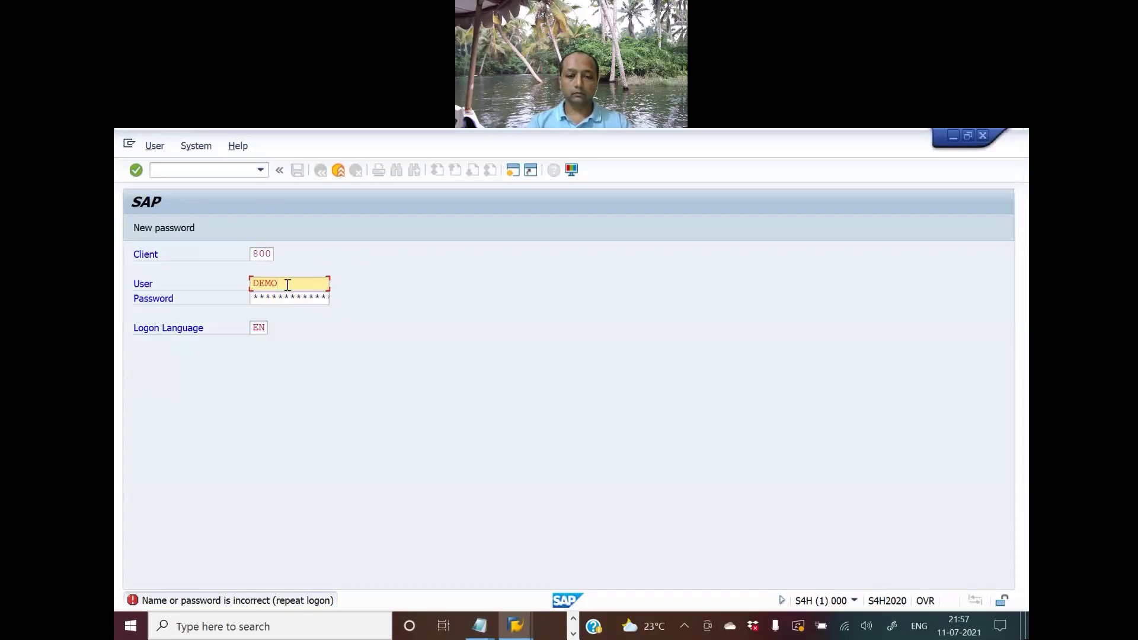
type("01")
key("Return")
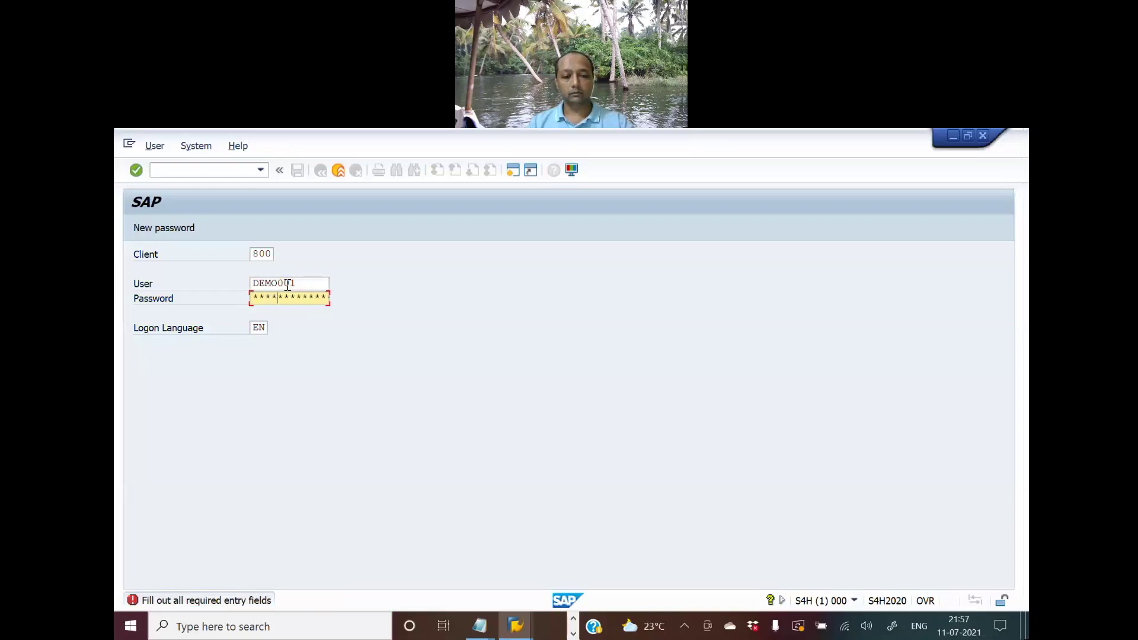
key("Return")
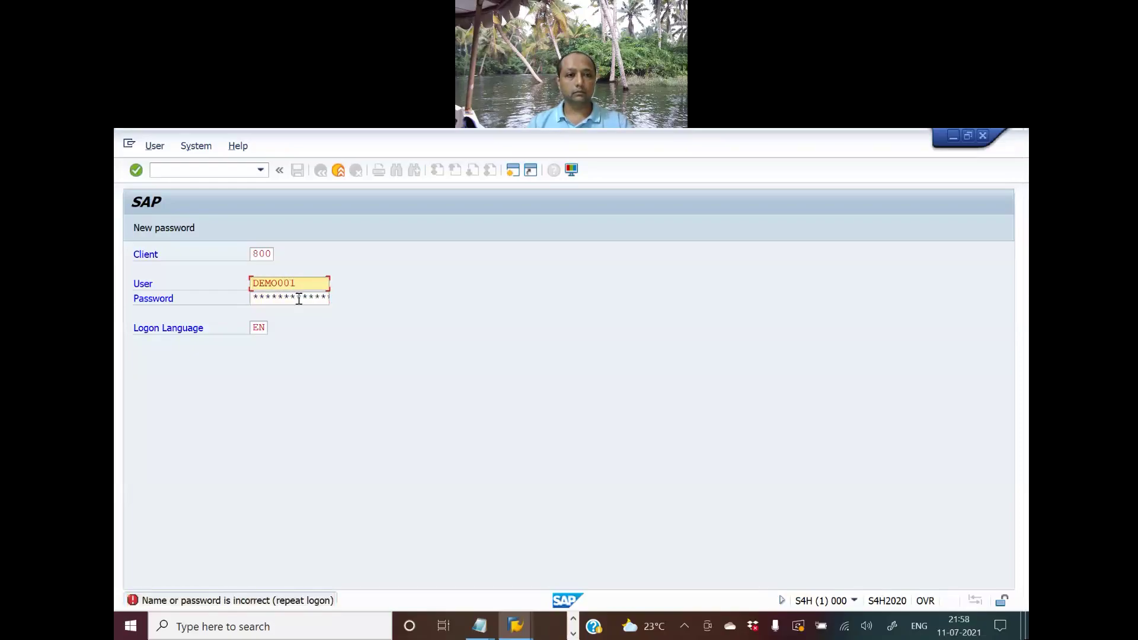
key("ctrl+a")
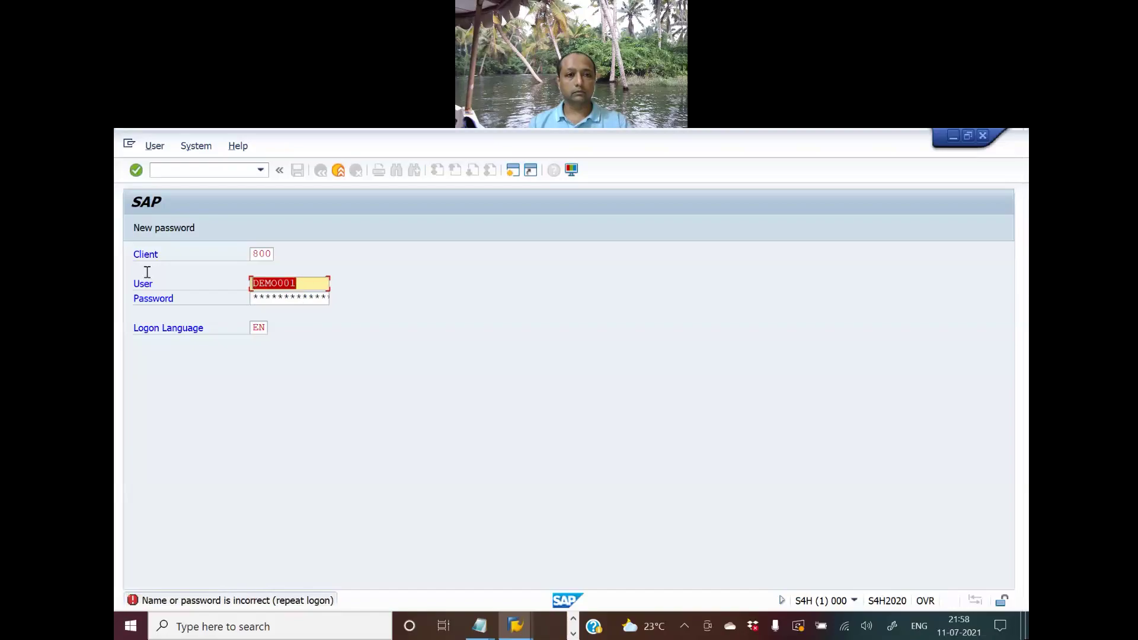
type("dem")
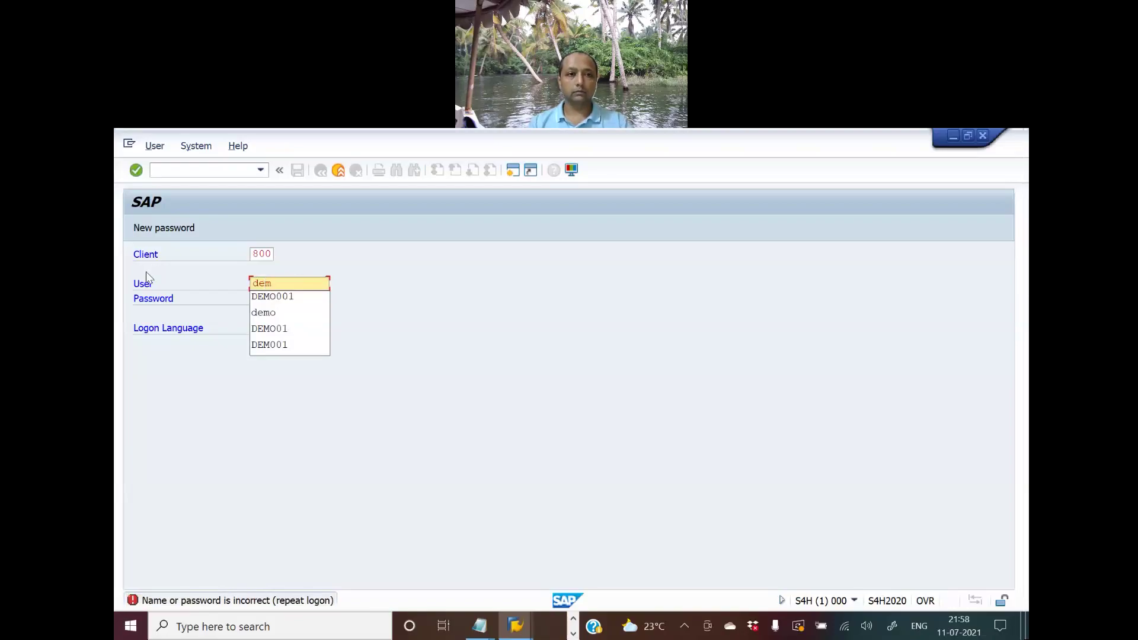
key("Down")
key("Down")
key("Down")
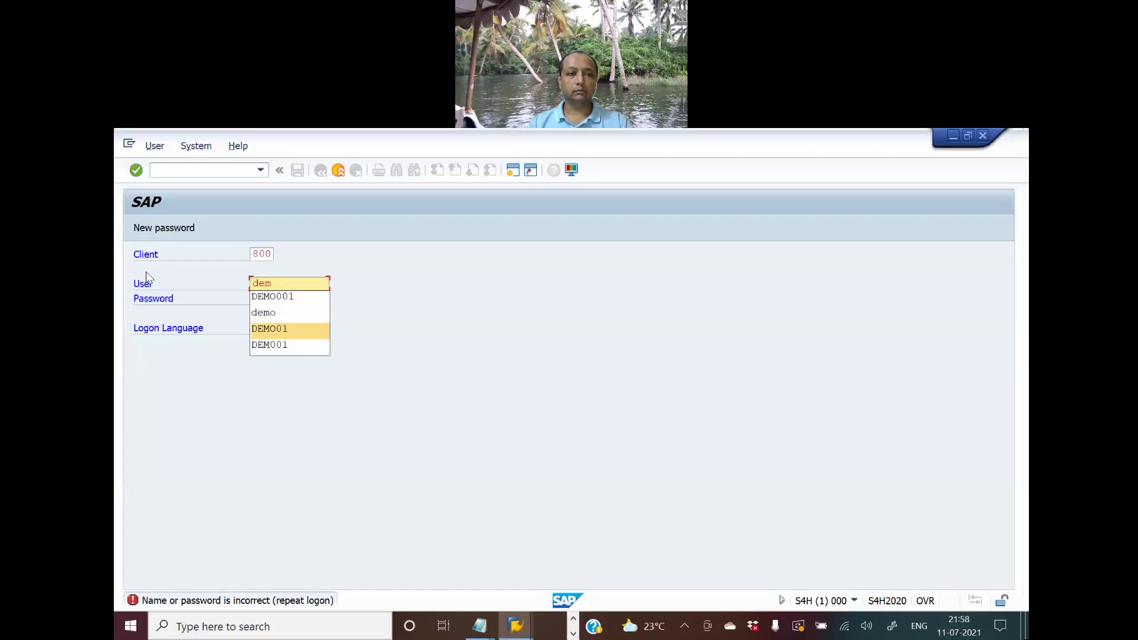
key("Return")
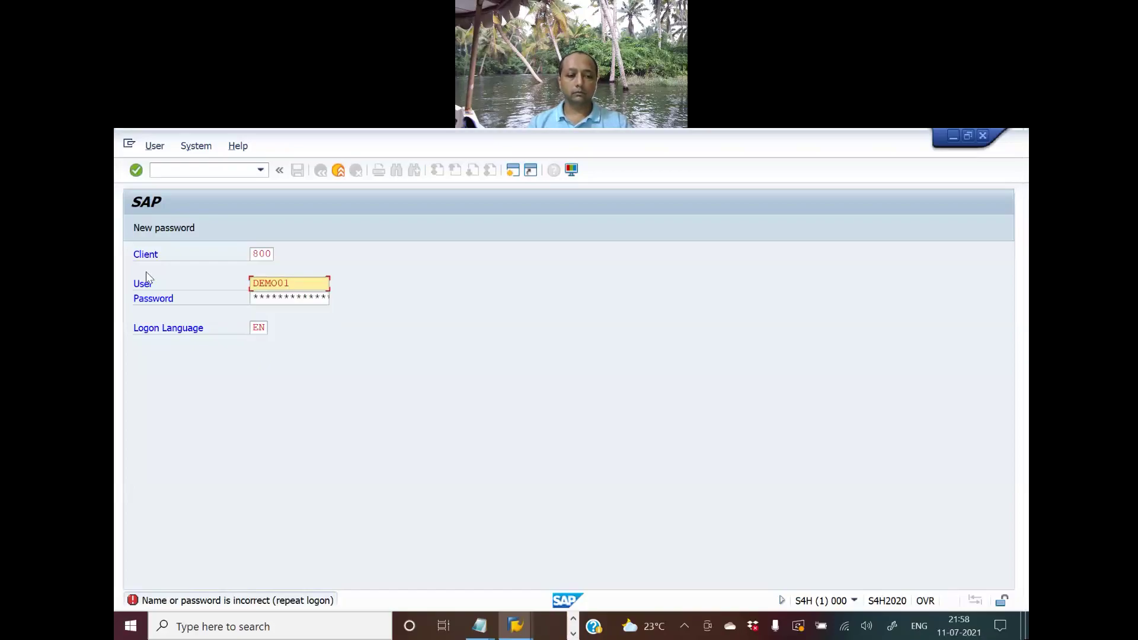
key("Tab")
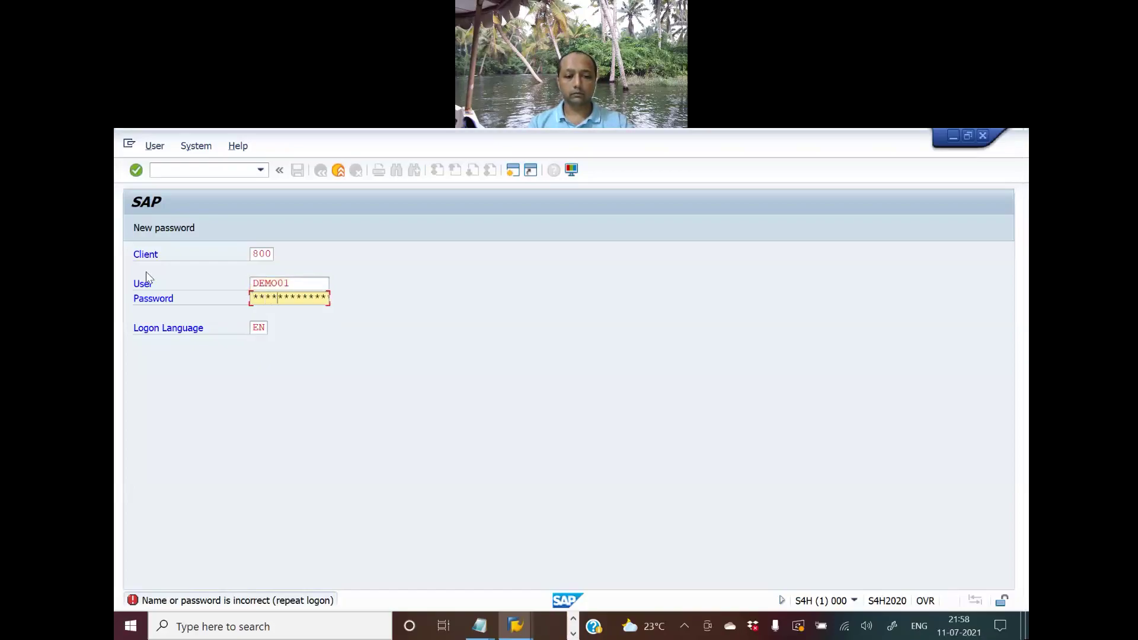
key("Return")
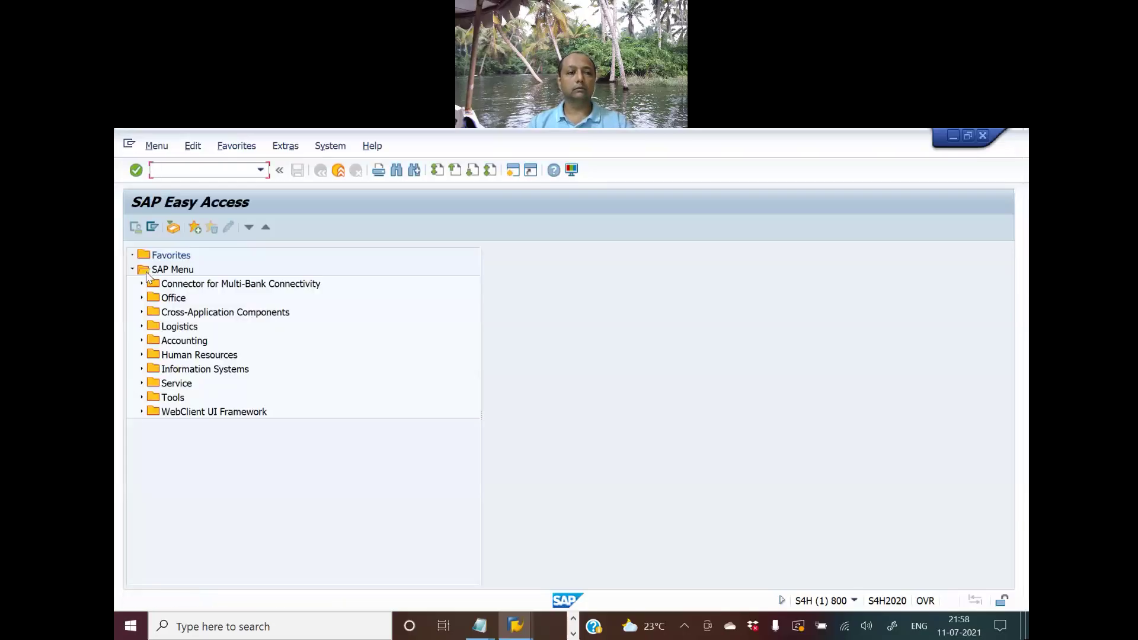
- Run transaction FS00 to edit G/L accounts centrally for company code HKNM
type("fd")
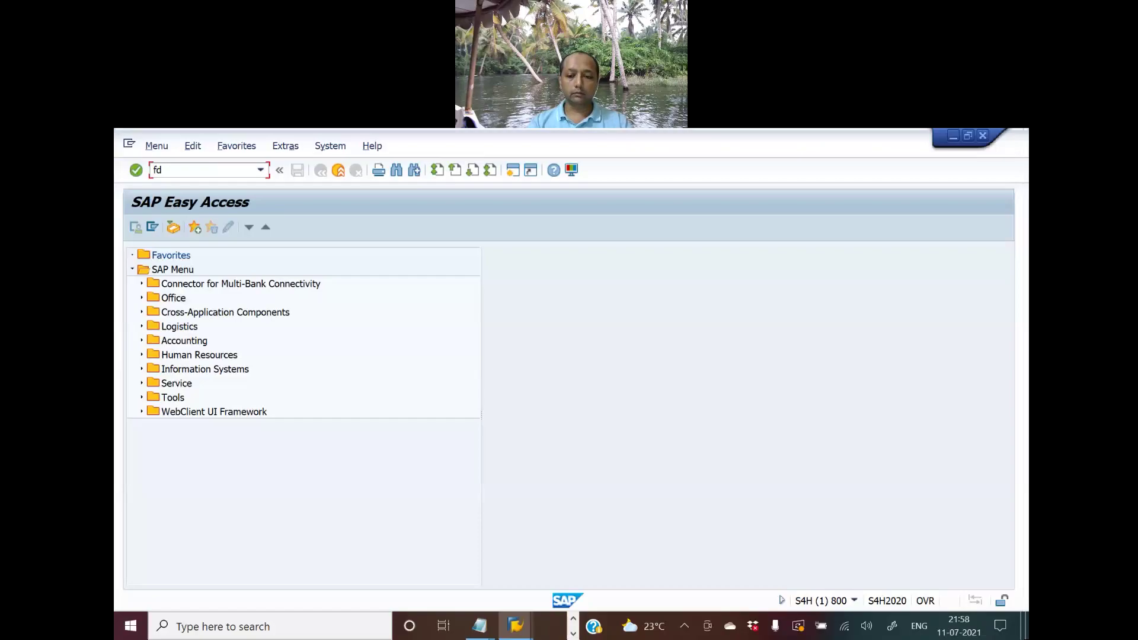
key("BackSpace")
type("soo")
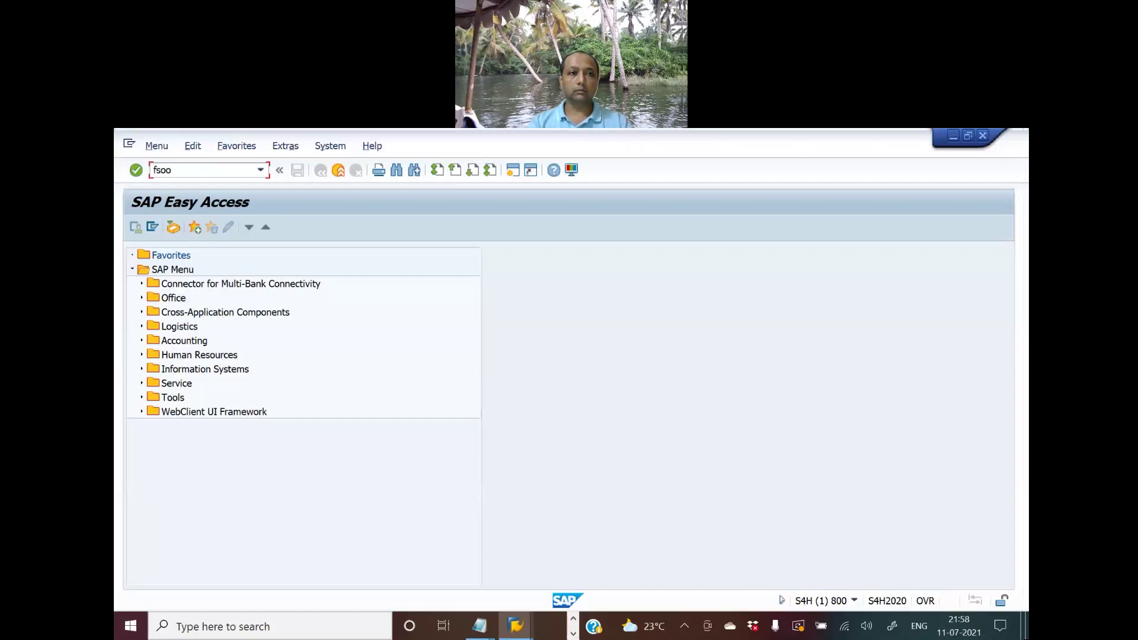
key("BackSpace")
key("BackSpace")
type("00")
key("Return")
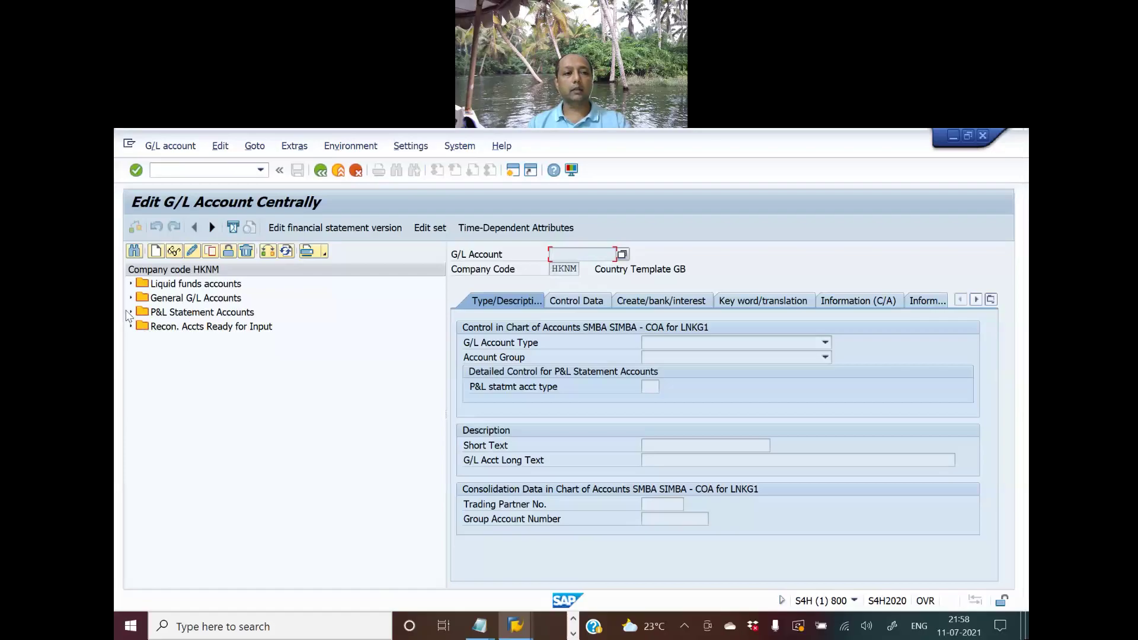
- Expand P&L Statement Accounts and display account 300000 Expenses A/C
left_click(131, 313)
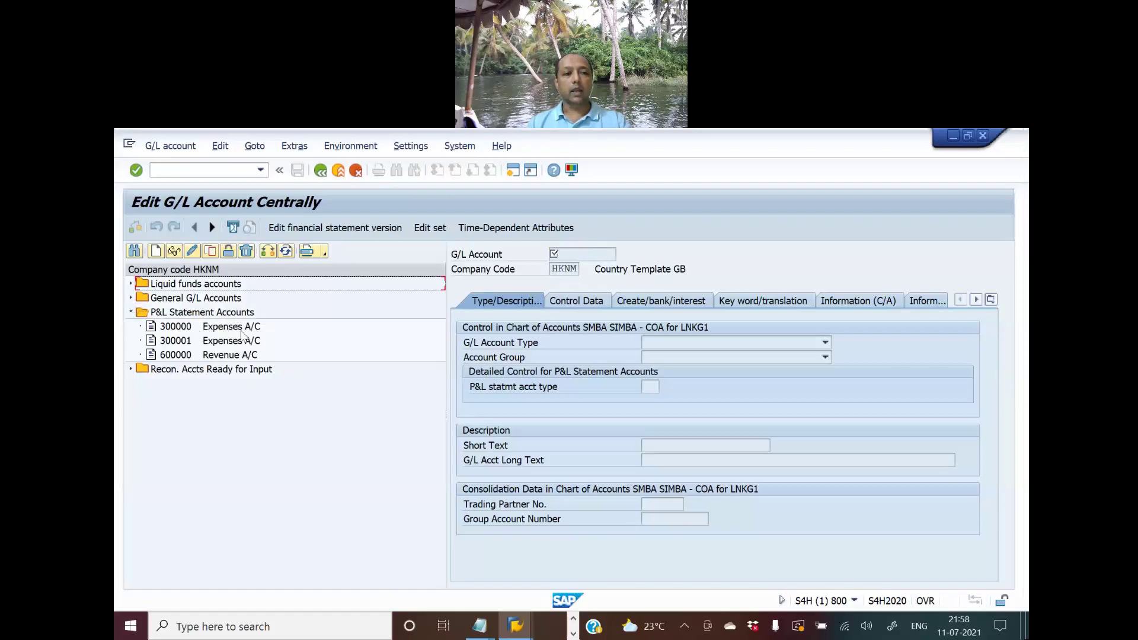
left_click(190, 331)
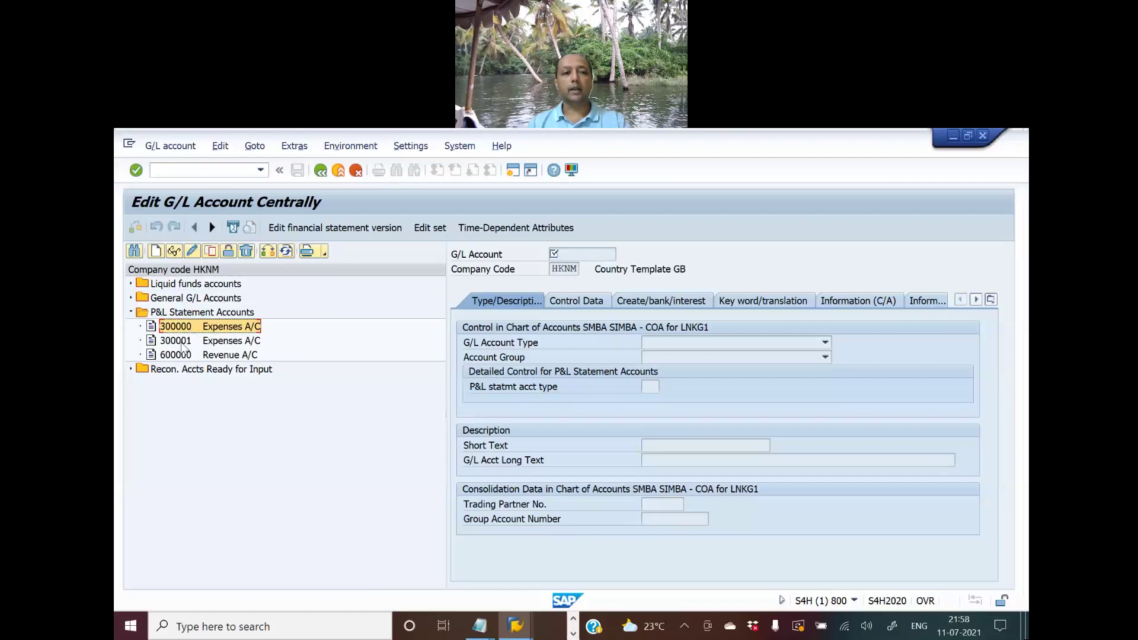
left_click(173, 251)
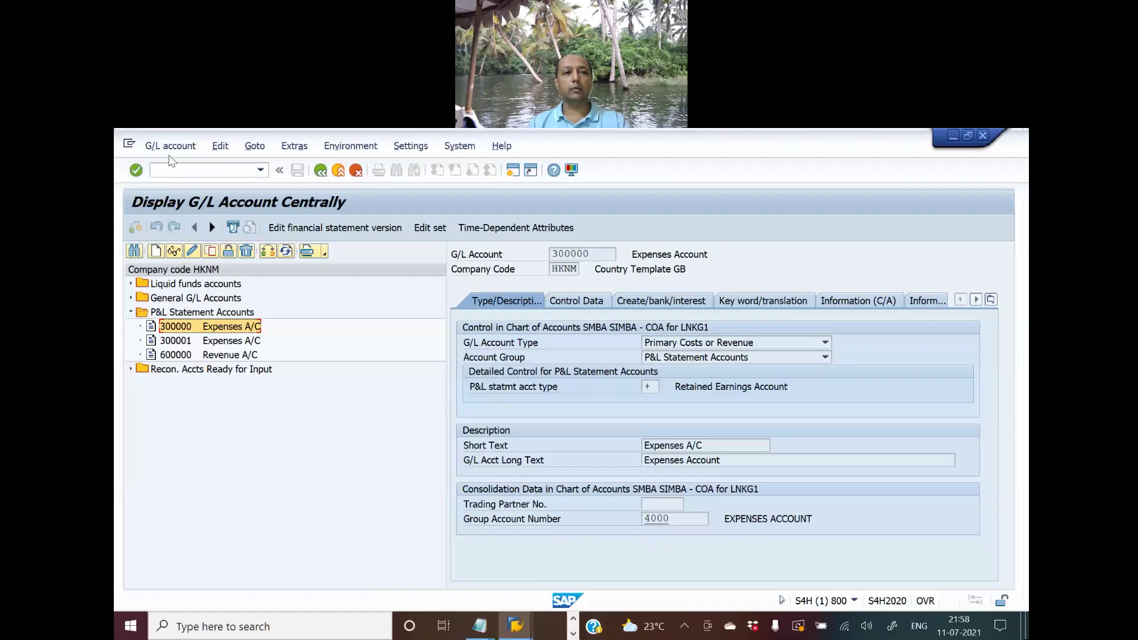
left_click(170, 146)
mouse_move(224, 148)
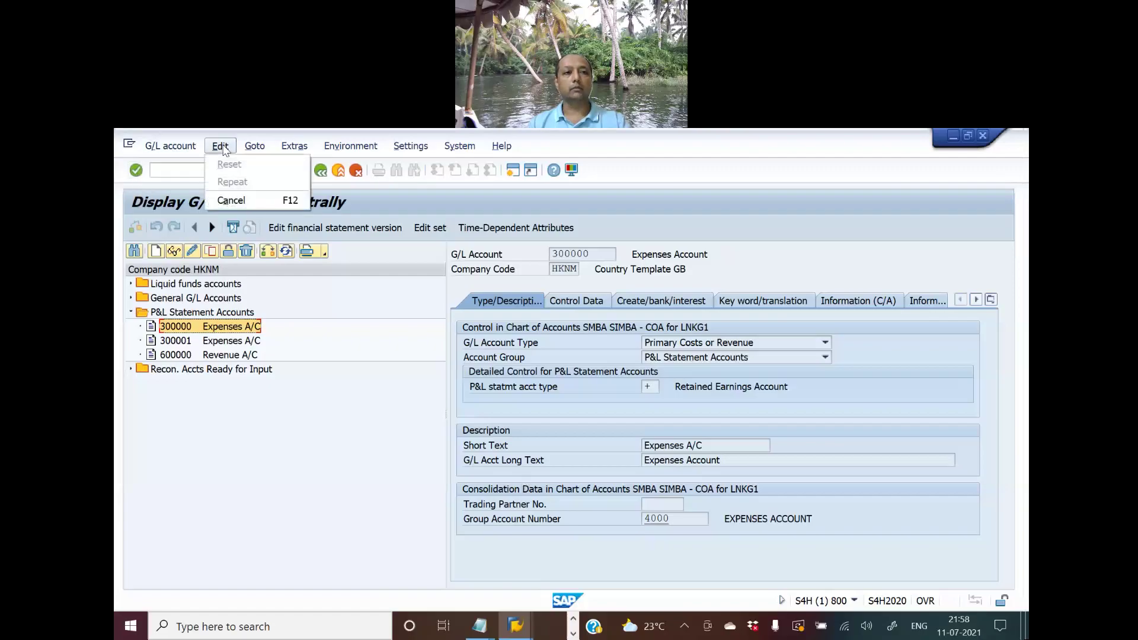
mouse_move(172, 147)
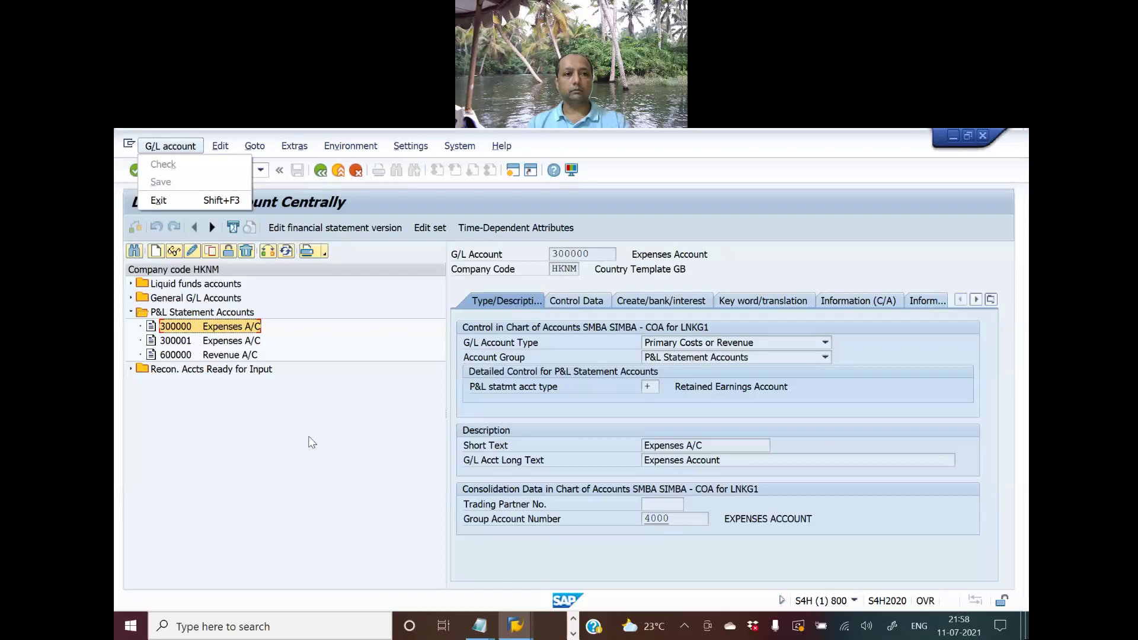
left_click(308, 443)
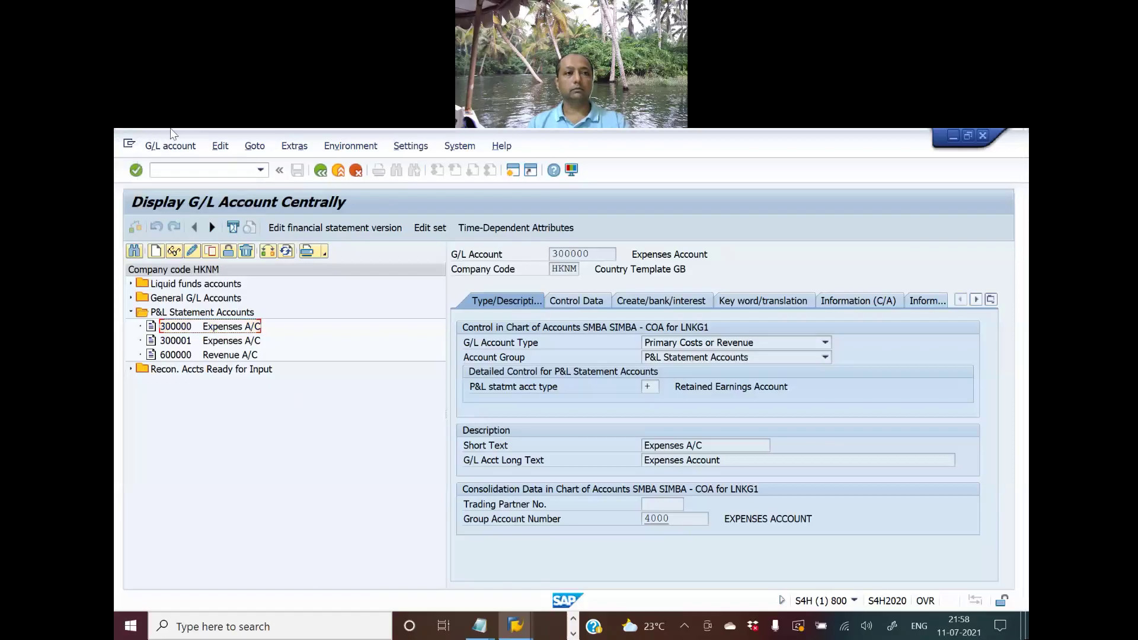
left_click(227, 153)
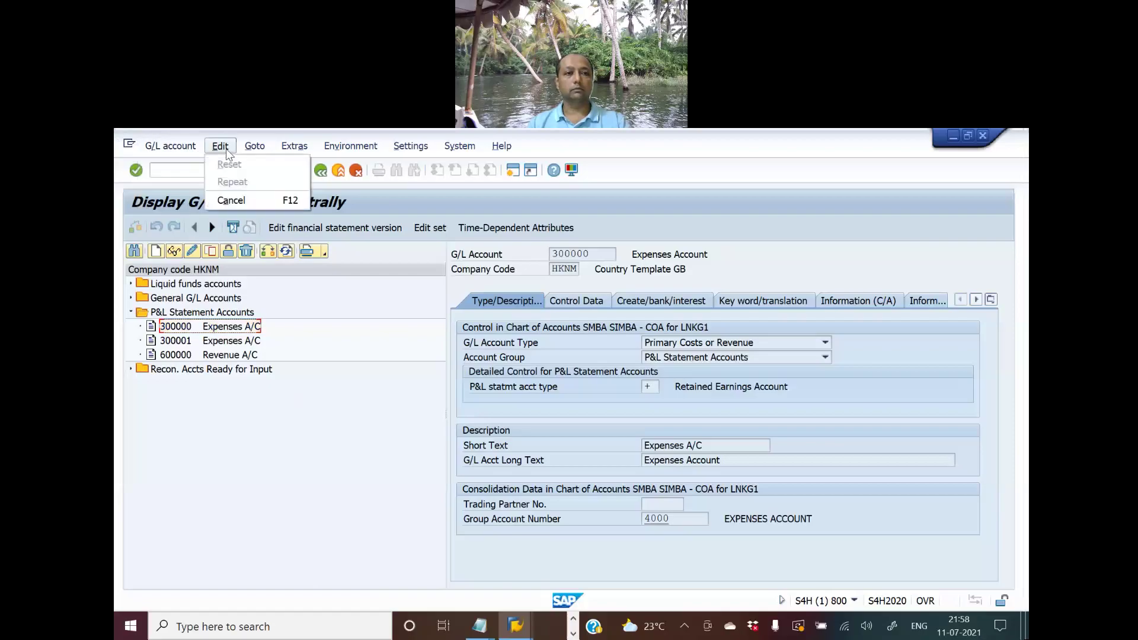
mouse_move(282, 150)
mouse_move(175, 152)
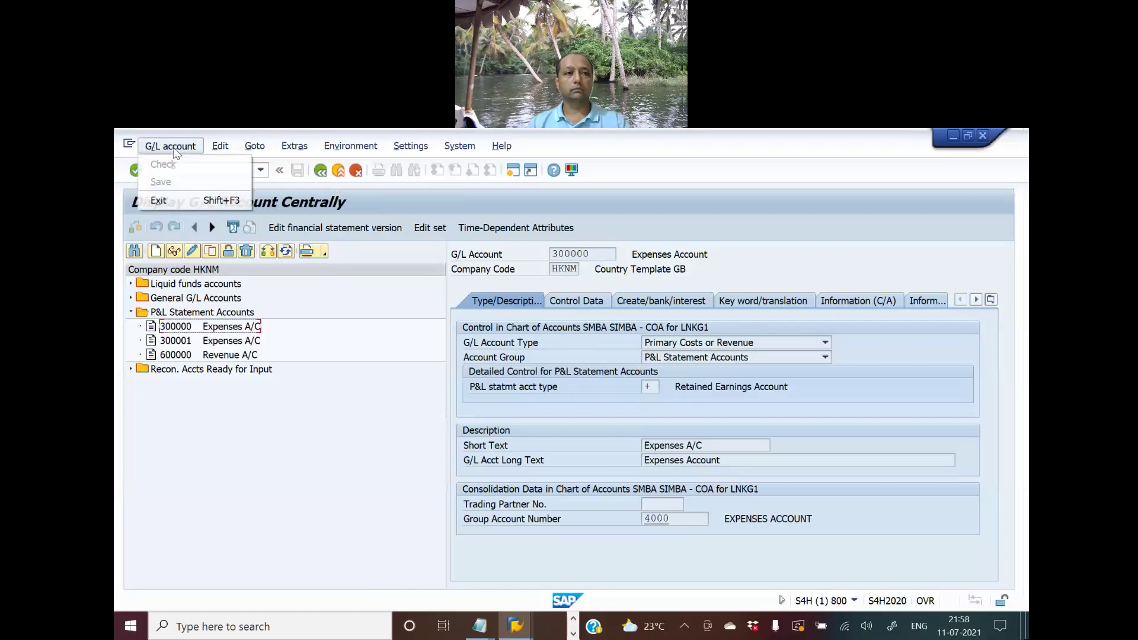
left_click(269, 432)
left_click(157, 329)
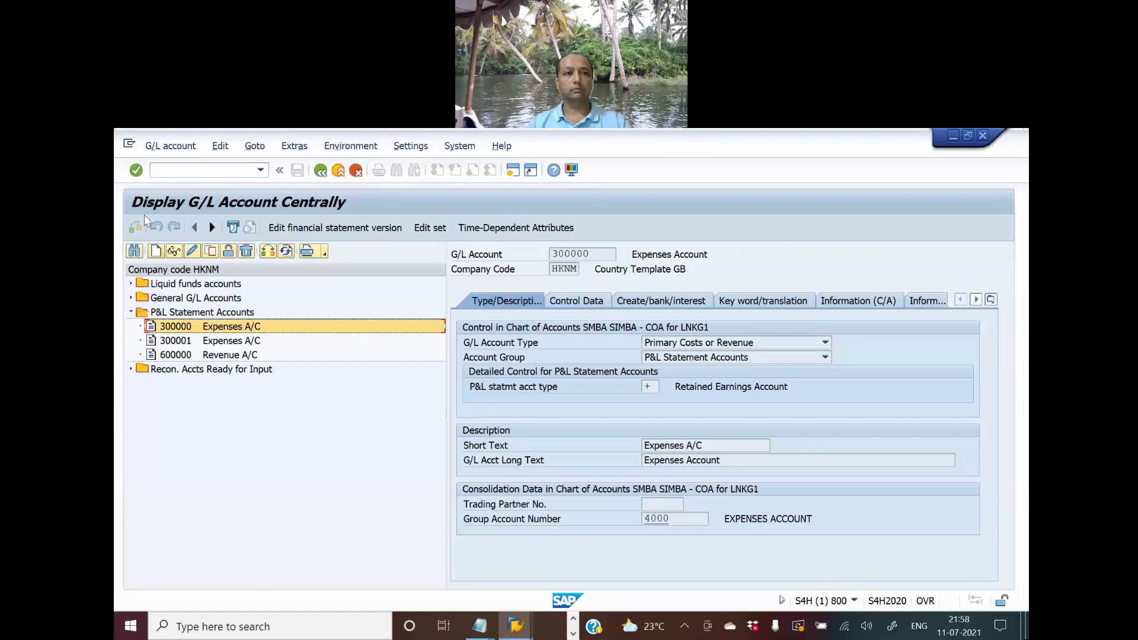
left_click(165, 145)
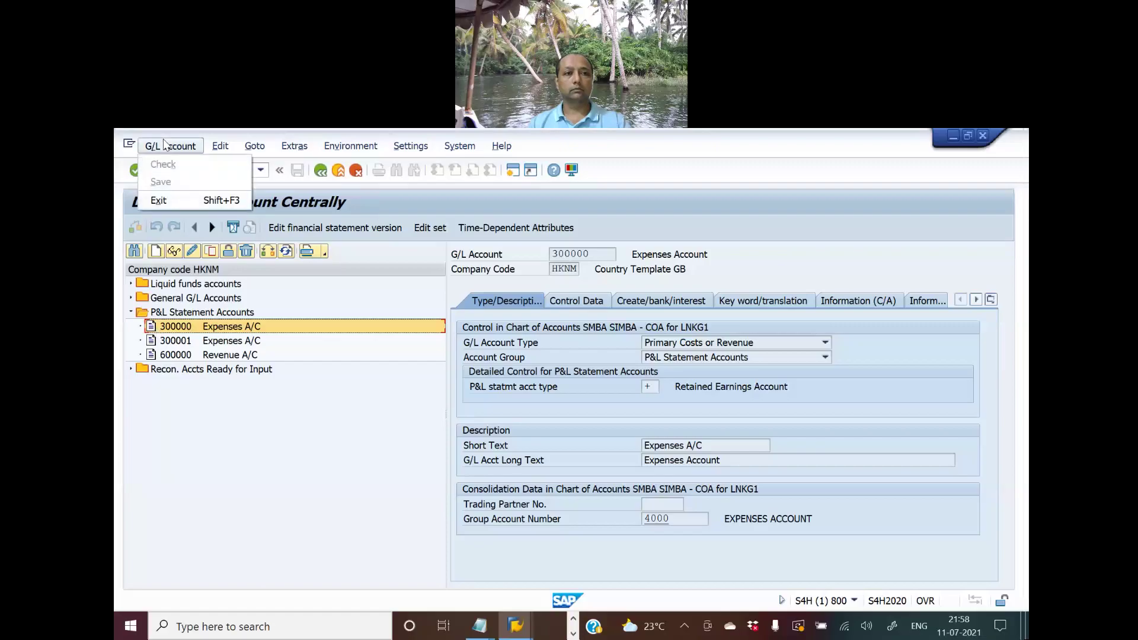
left_click(267, 455)
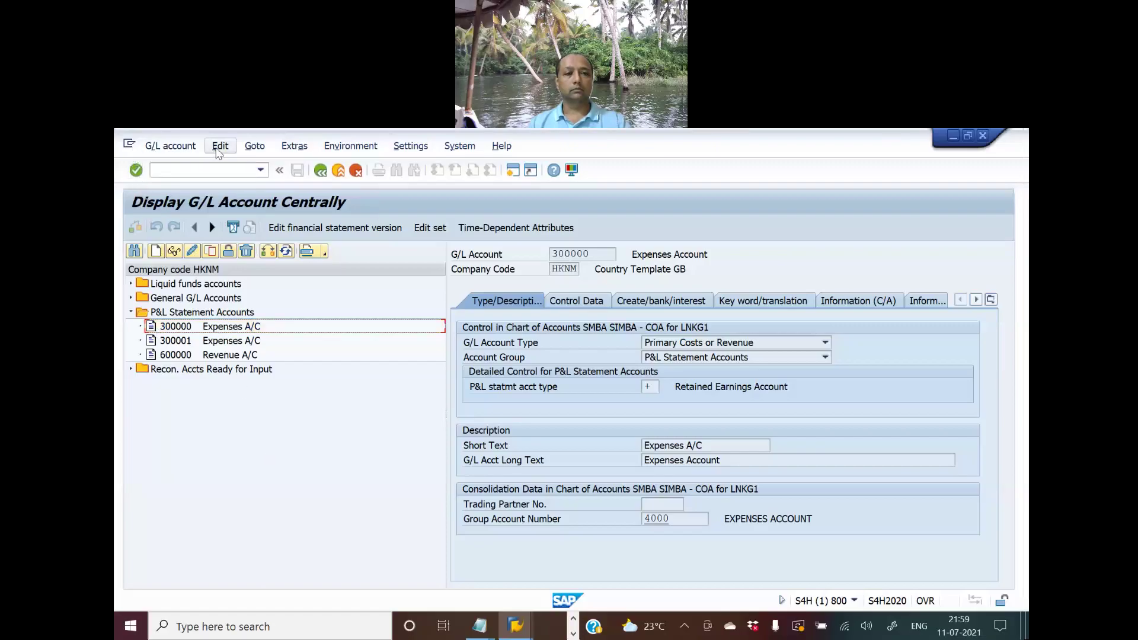
left_click(220, 145)
left_click(301, 528)
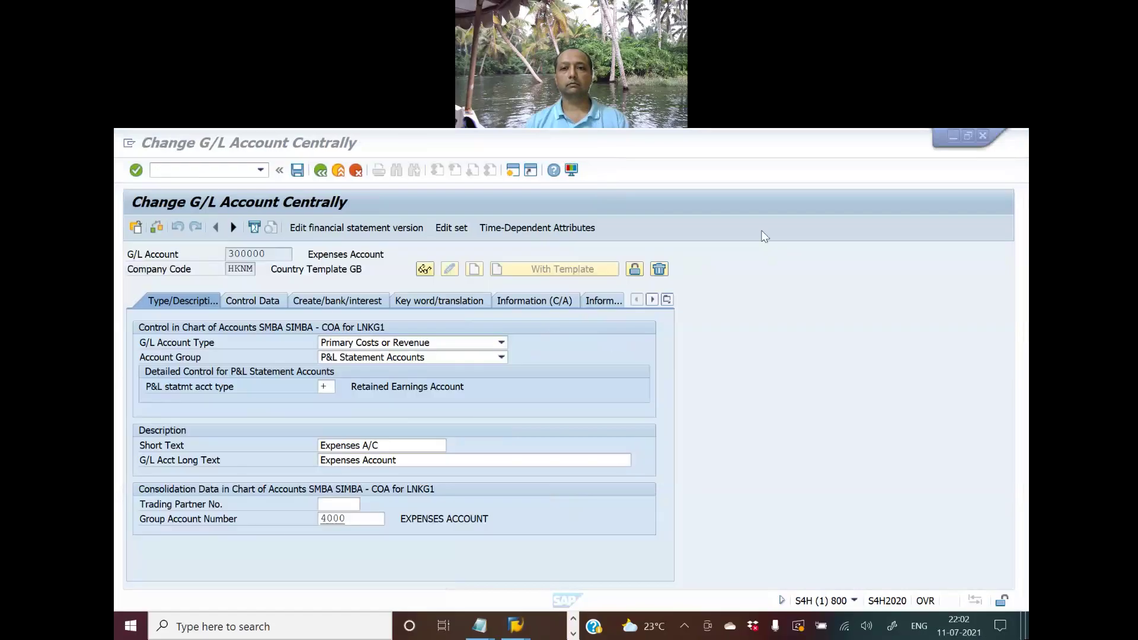
- Set the delete flag on 300000 for the chart of accounts and company code HKNM, then save
left_click(756, 399)
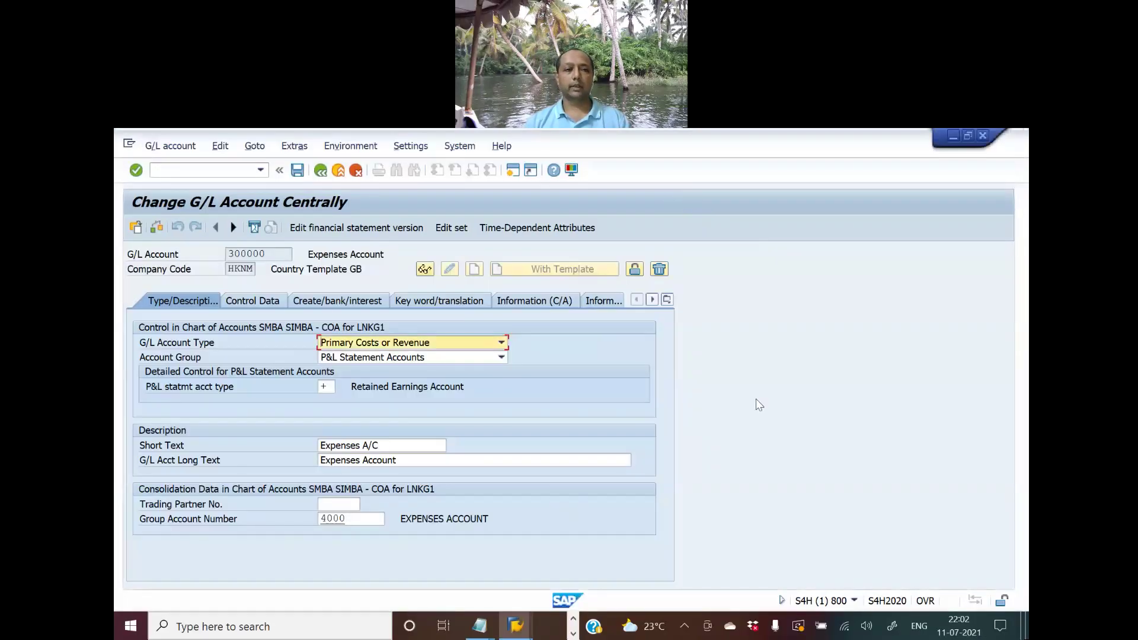
left_click(171, 149)
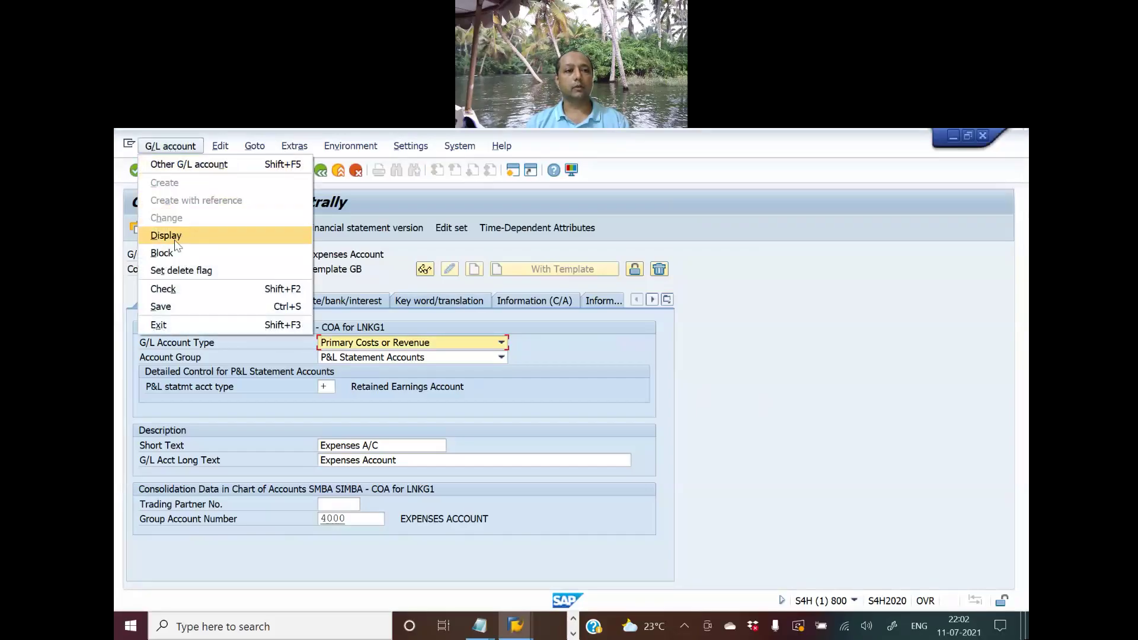
left_click(181, 271)
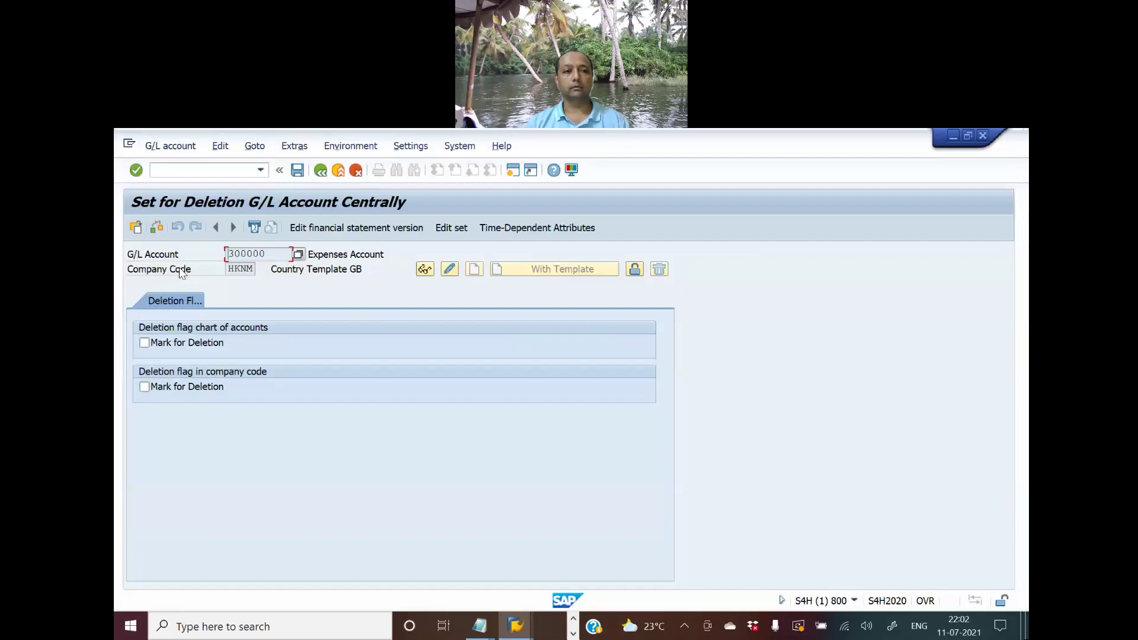
left_click(144, 346)
left_click(144, 387)
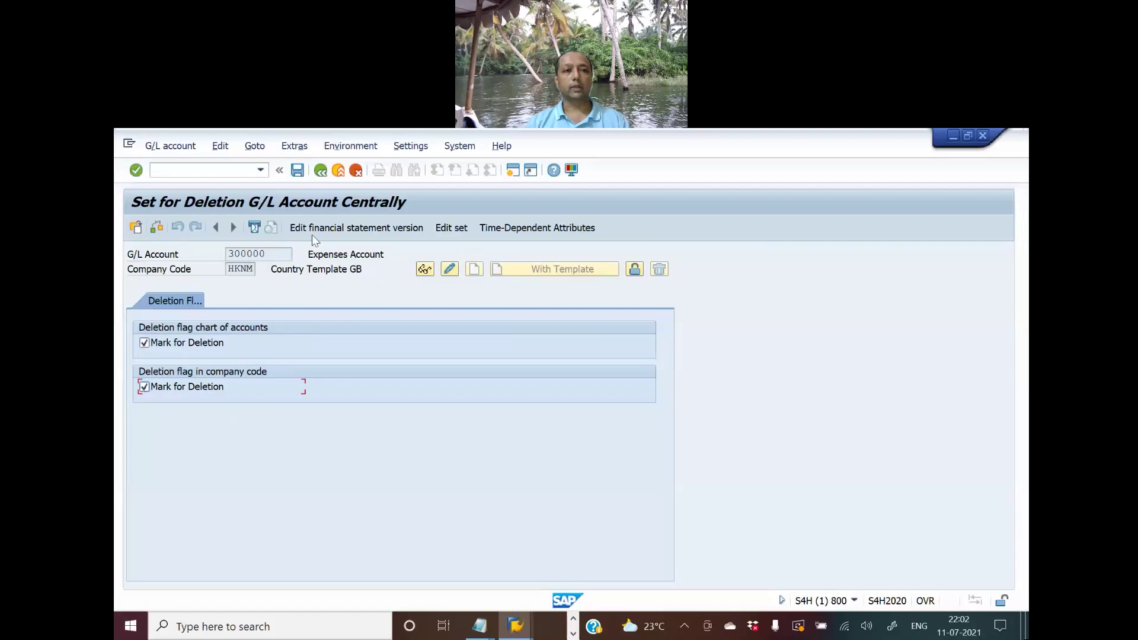
left_click(302, 174)
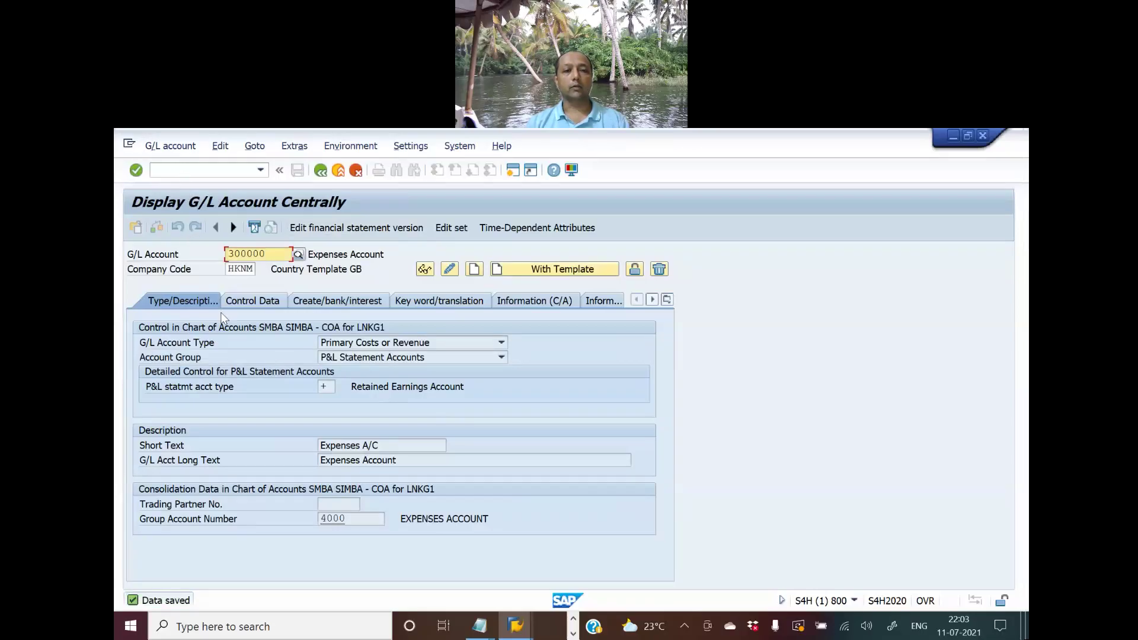
- Block 300000 for creation, posting and planning, plus posting in HKNM, and save
left_click(450, 269)
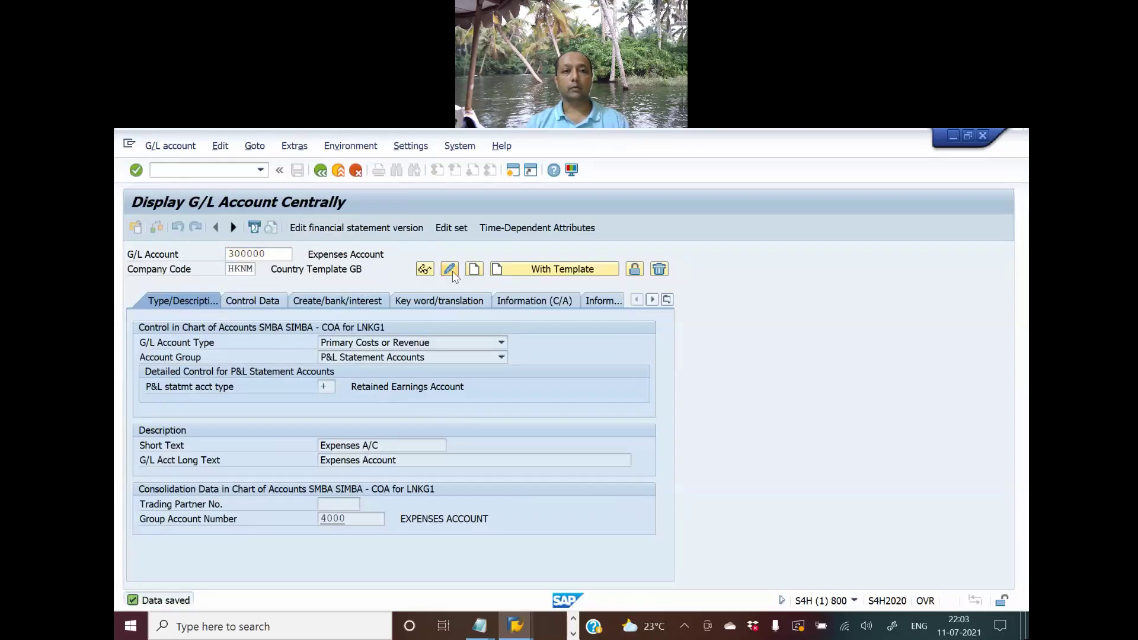
left_click(171, 148)
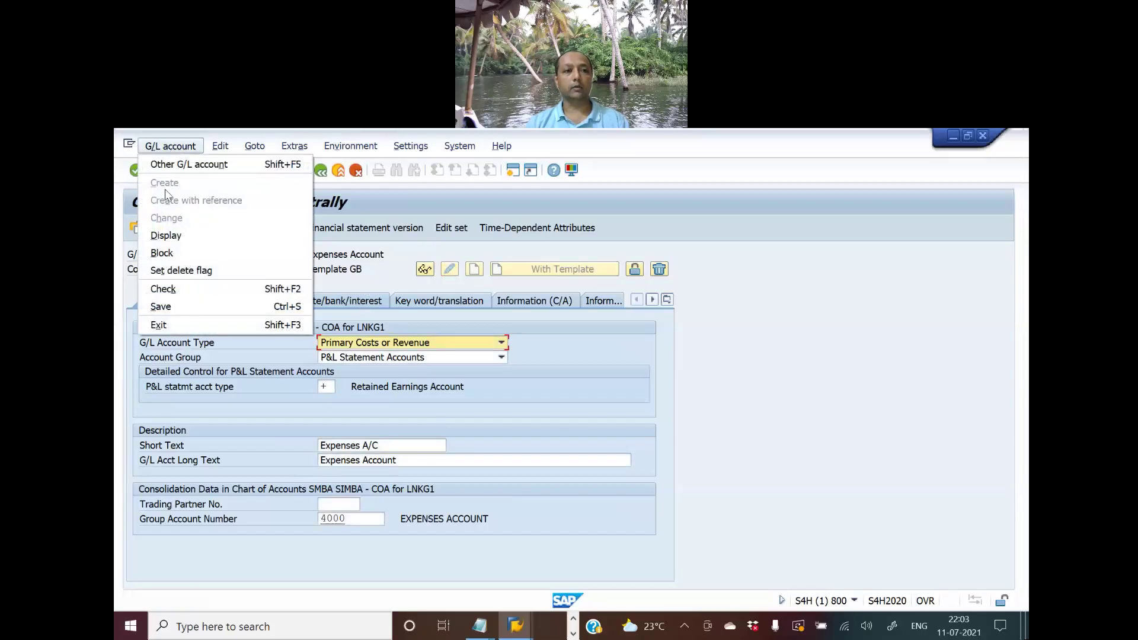
left_click(169, 255)
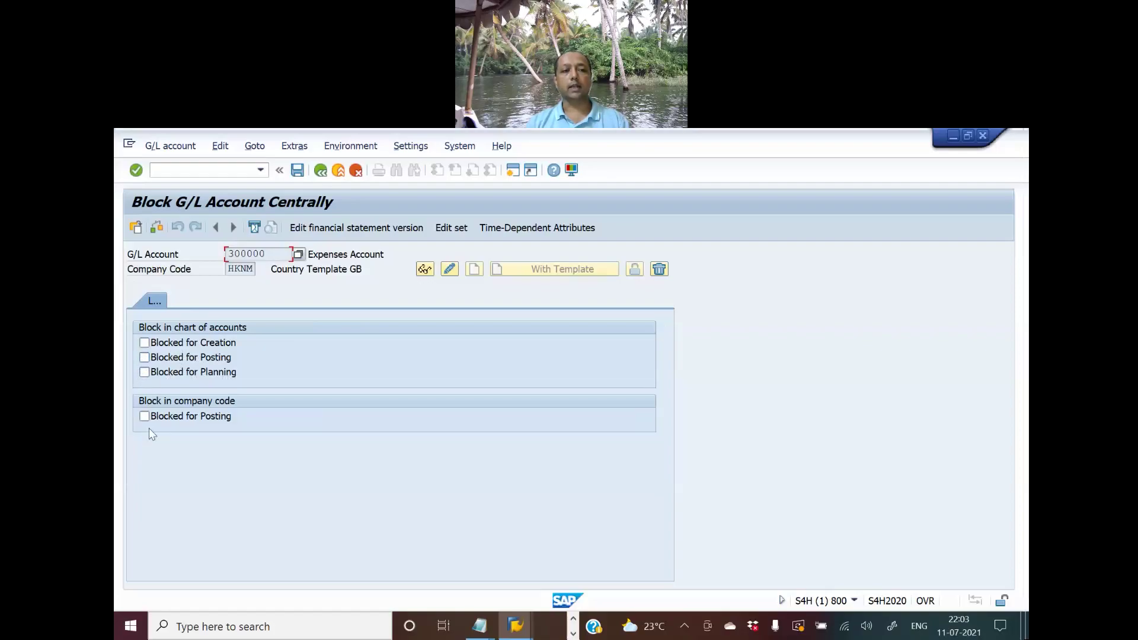
left_click(144, 344)
left_click(144, 358)
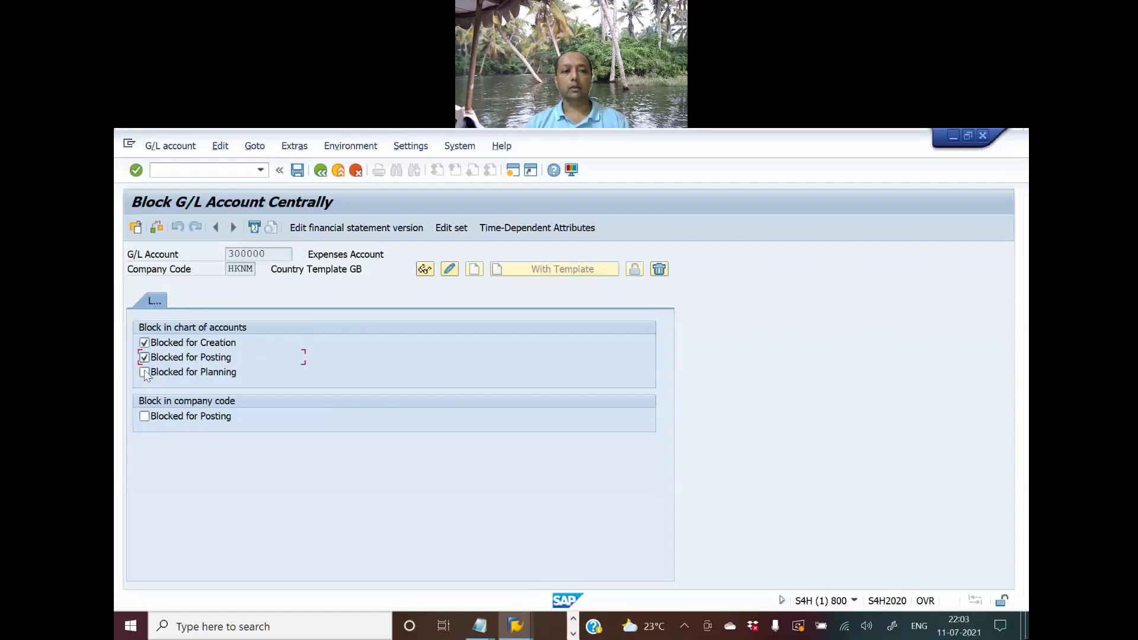
left_click(144, 372)
left_click(144, 417)
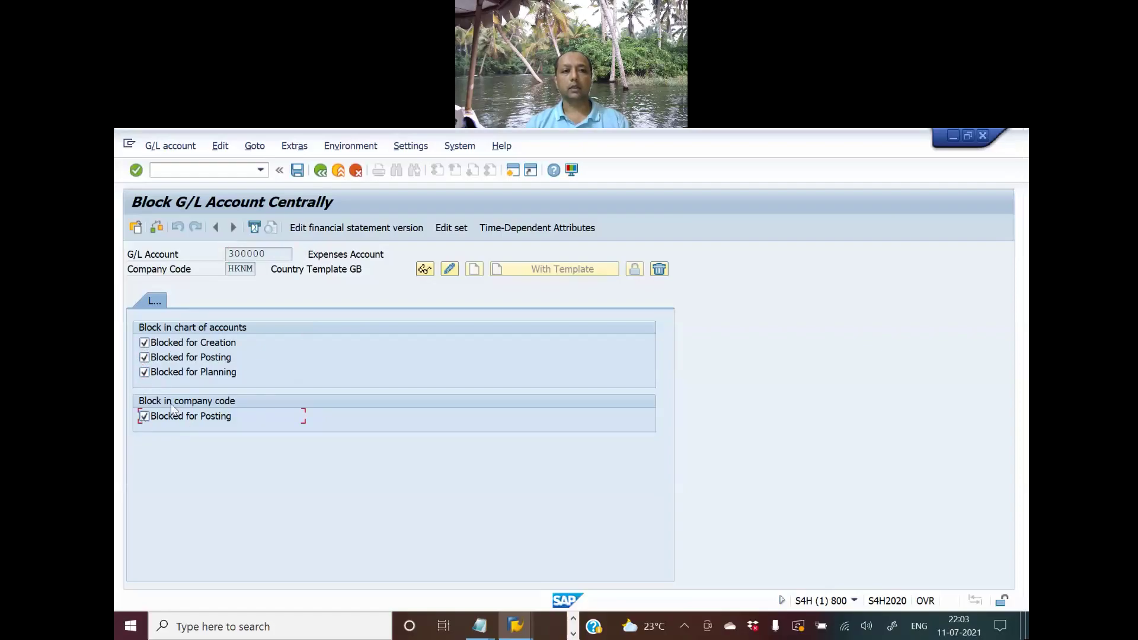
left_click(297, 170)
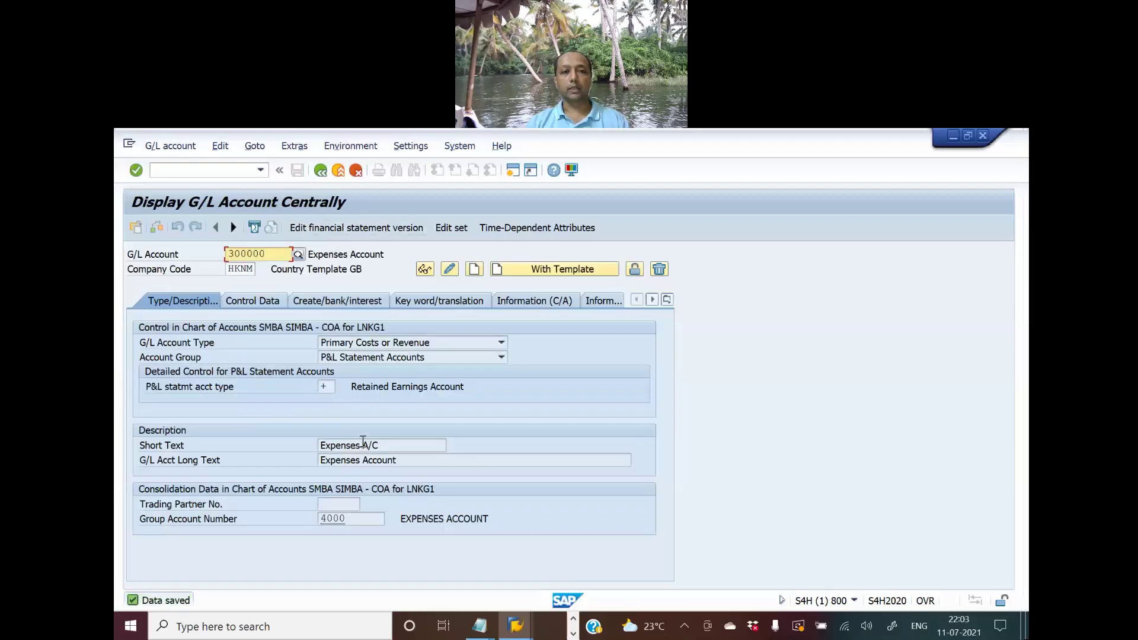